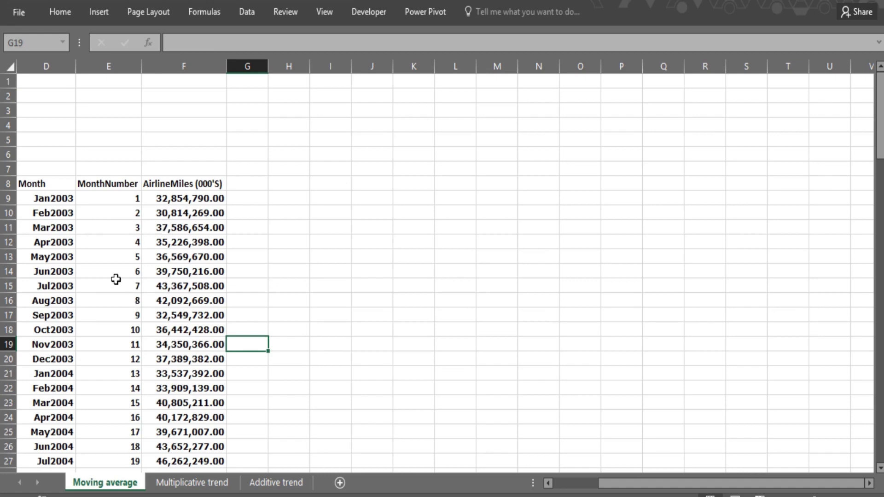
Plot AirlineMiles (000'S) against MonthNumber (E8:F120) as a scatter chart with smooth lines and markers
click(112, 198)
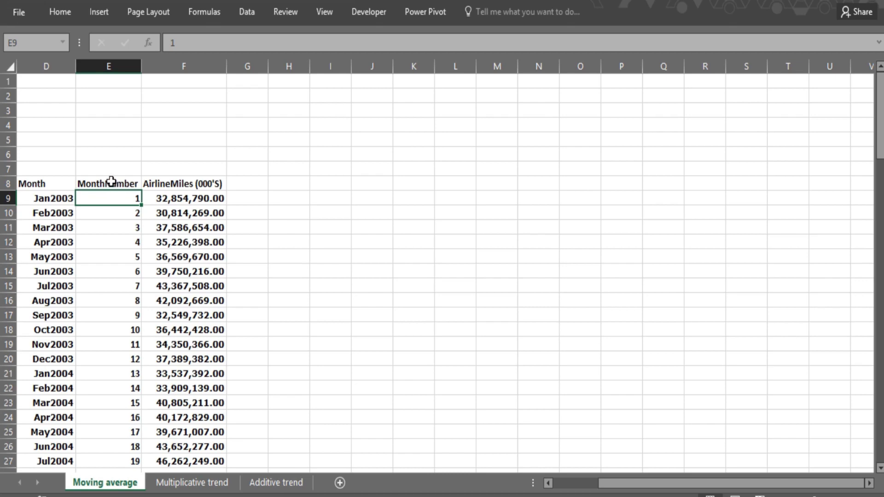
drag(111, 182, 148, 184)
key(ctrl+shift+Down)
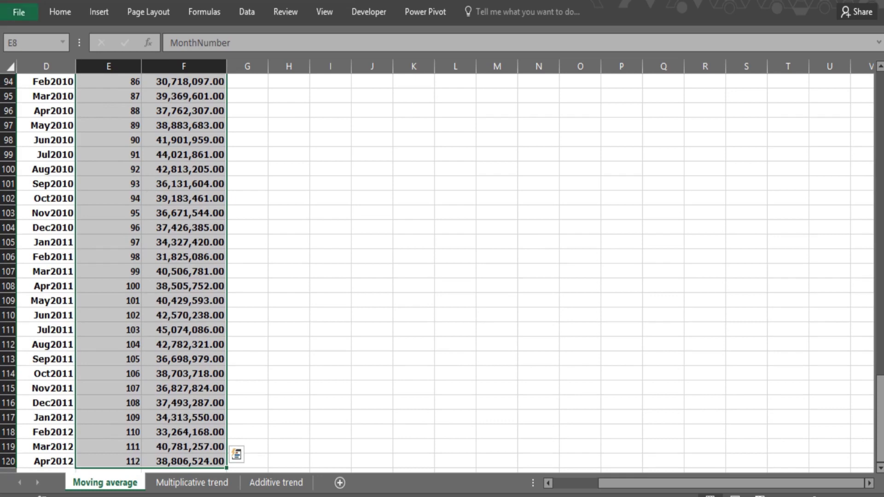
click(111, 13)
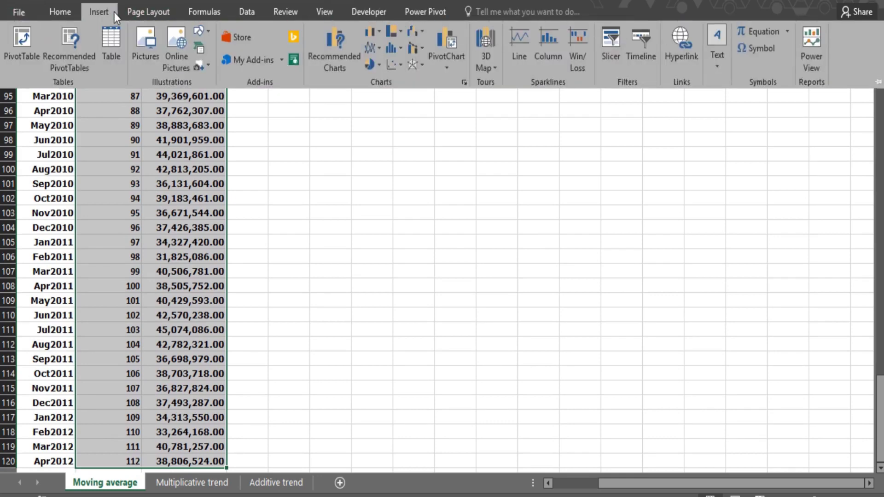
click(391, 65)
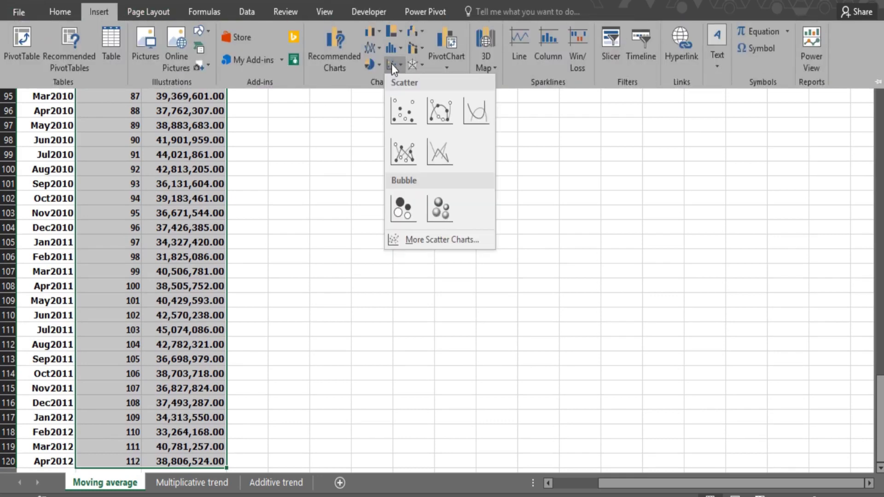
click(438, 107)
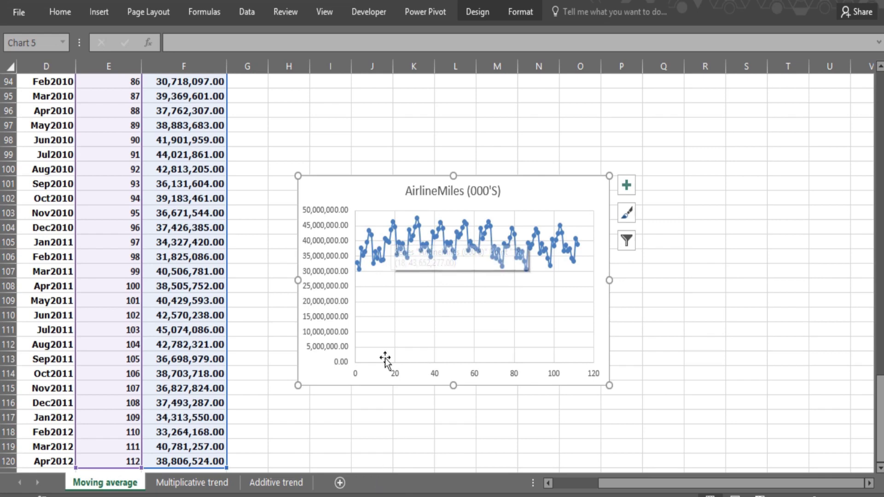
Give the AirlineMiles series a Moving Average trendline with period 12
right_click(394, 231)
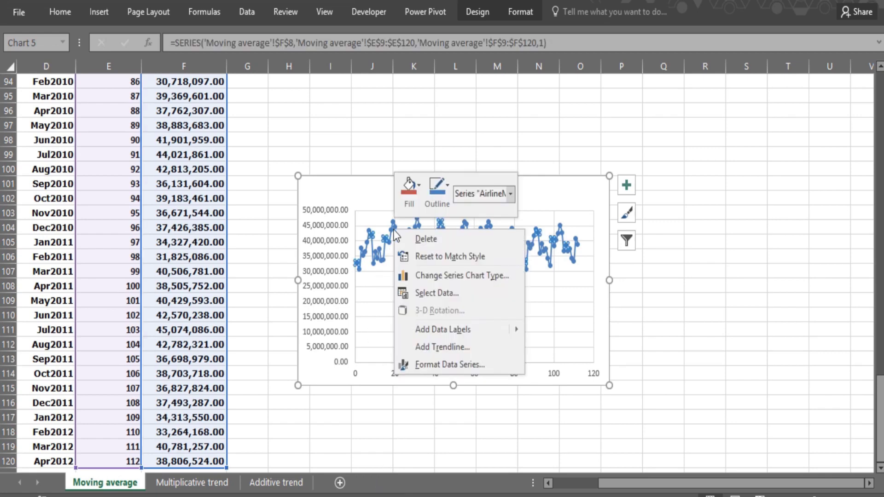
click(422, 350)
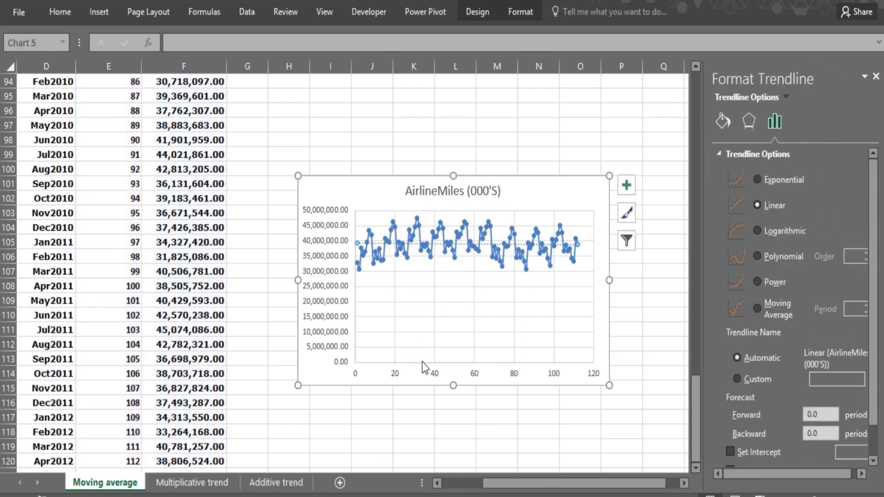
click(755, 310)
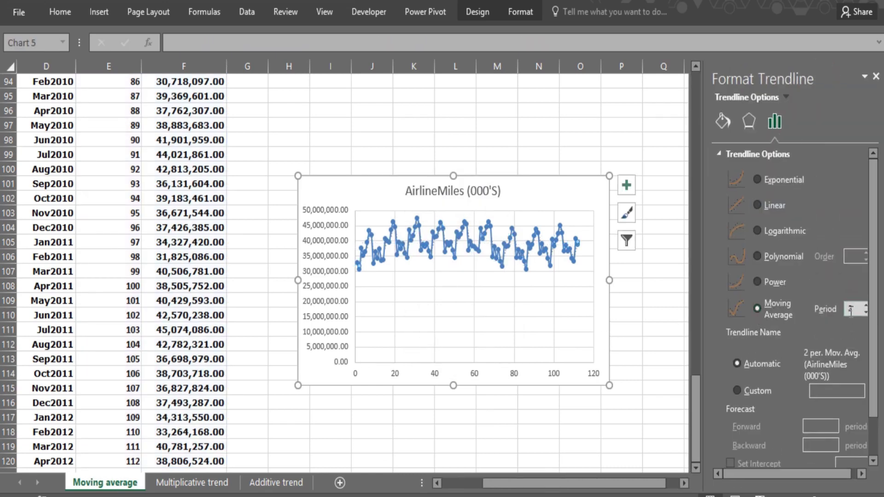
text(12)
click(876, 77)
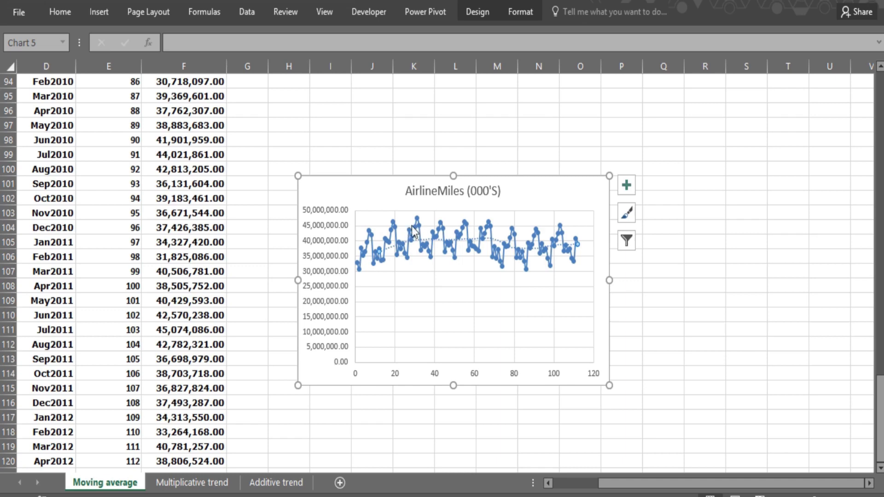
click(313, 141)
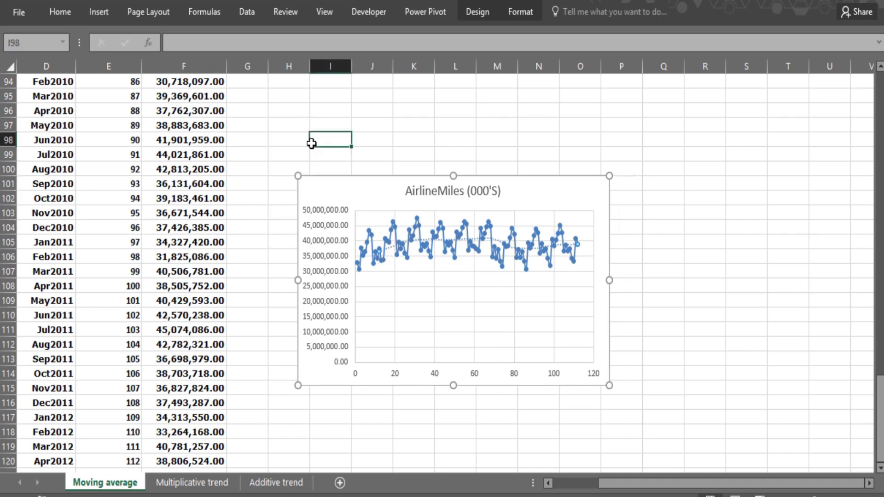
Switch to the Additive trend sheet and review its month dates, miles and model notes
click(251, 484)
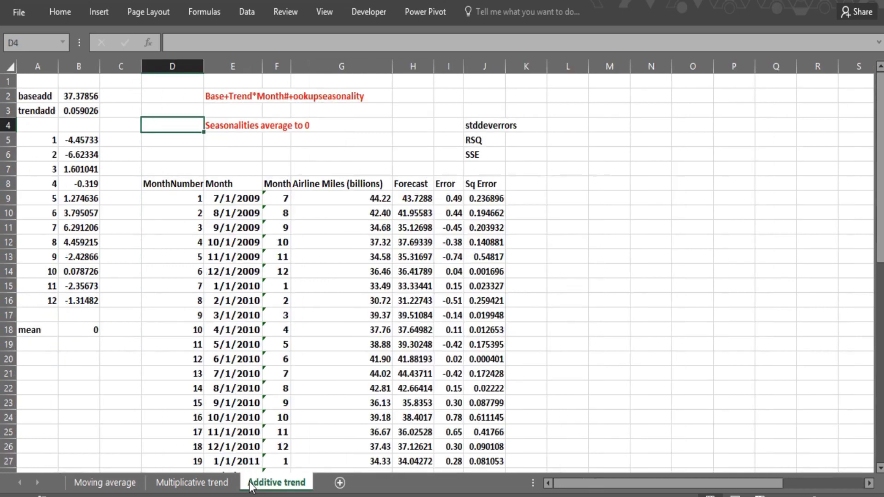
click(220, 201)
key(ctrl+shift+Down)
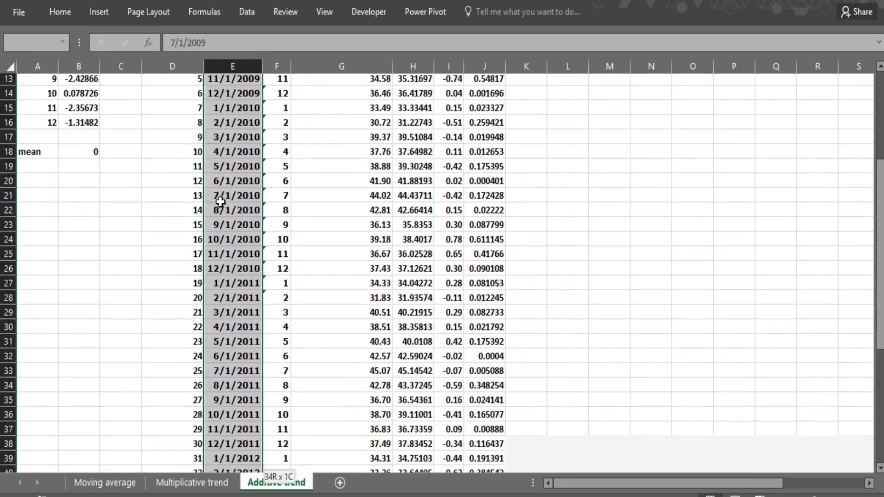
key(ctrl+Up)
key(Up)
key(Up)
key(Up)
key(Up)
key(Up)
click(319, 159)
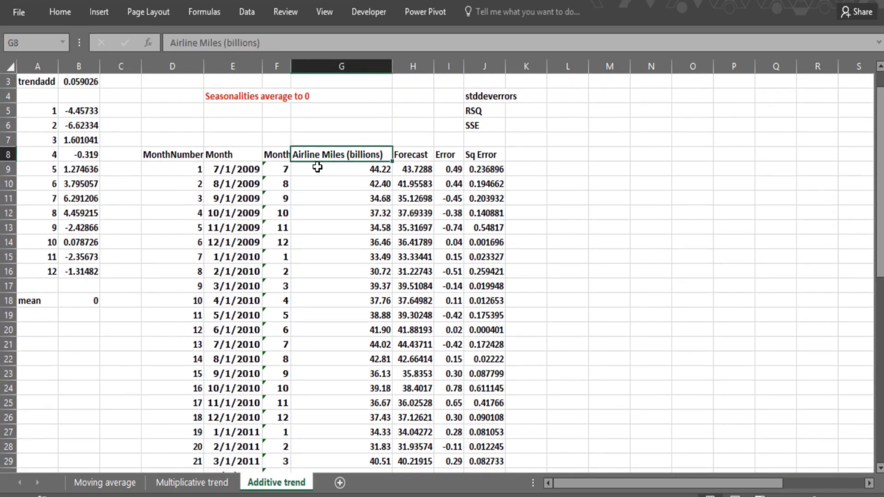
click(317, 168)
key(Up)
key(Up)
key(Up)
key(Up)
key(Up)
key(Up)
key(Up)
key(Up)
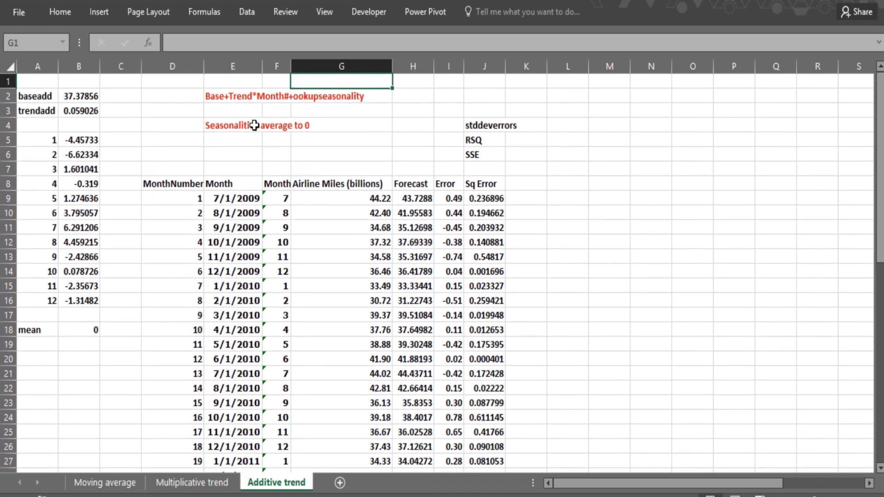
click(225, 110)
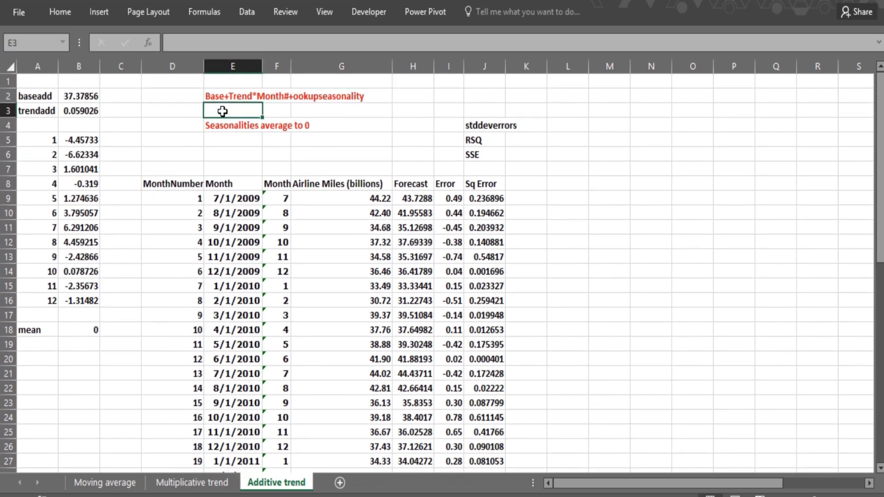
click(227, 154)
click(215, 105)
Fill baseadd and trendadd (B2:B3) and the twelve seasonalities (B5:B16) yellow
drag(76, 97, 76, 110)
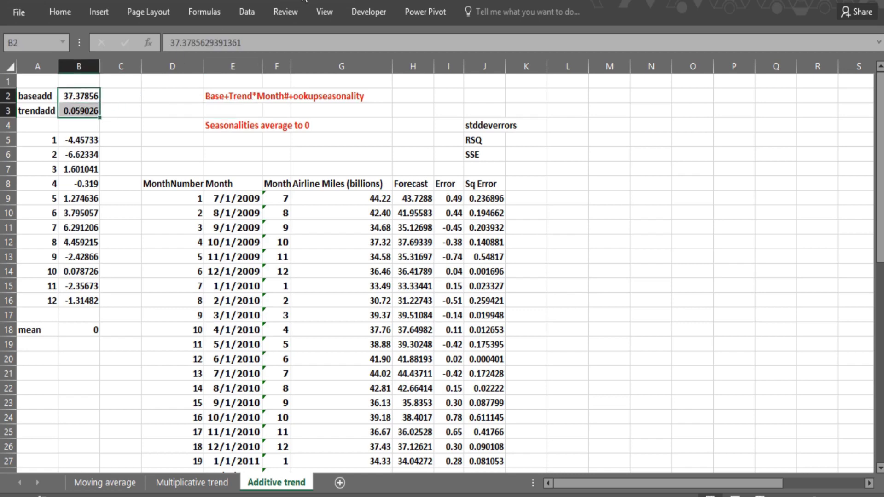
click(304, 1)
drag(82, 140, 75, 300)
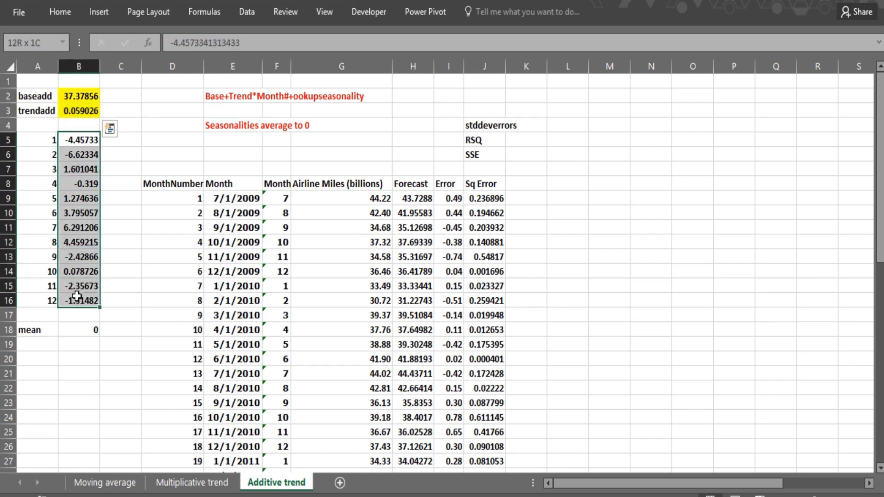
click(305, 1)
click(278, 138)
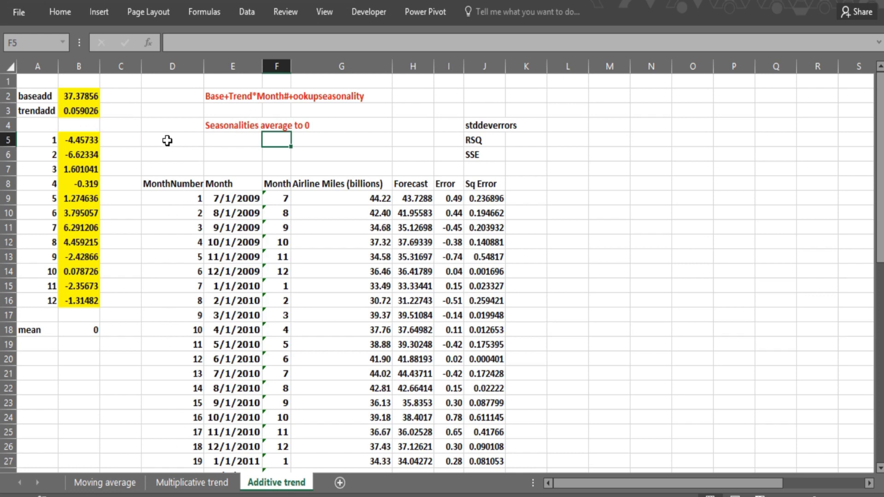
Widen the Month column F and check its MONTH formulas in F9 through F15
click(172, 197)
key(shift+Down)
key(shift+Down)
key(shift+Down)
key(shift+Down)
key(shift+Down)
key(shift+Down)
key(shift+Down)
key(shift+Down)
key(shift+Down)
key(shift+Down)
key(shift+Down)
key(shift+Down)
key(shift+Down)
key(shift+Down)
key(shift+Down)
key(shift+Down)
key(shift+Down)
key(shift+Down)
key(shift+Down)
key(shift+Down)
key(Up)
key(Up)
key(Up)
key(Up)
key(Up)
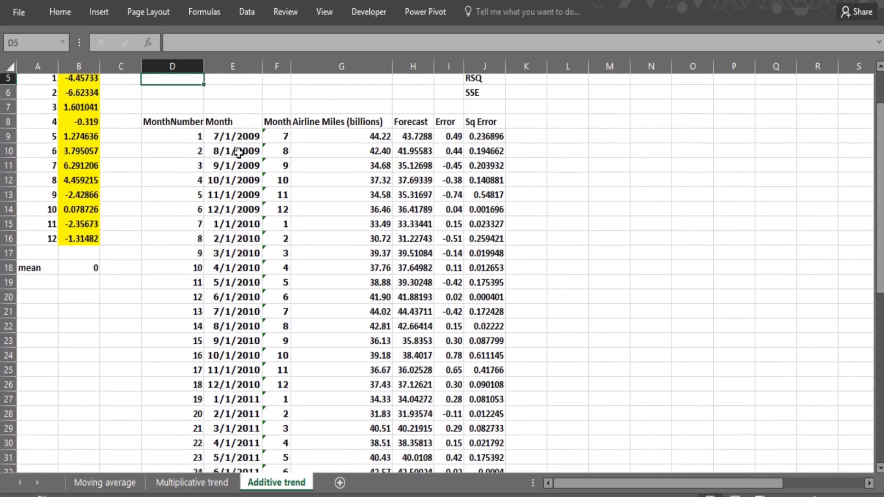
key(Up)
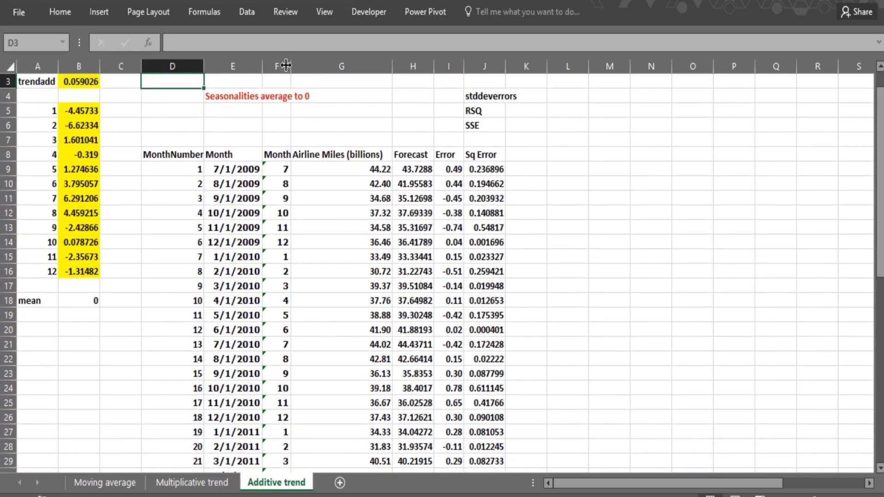
drag(292, 68, 295, 68)
click(286, 167)
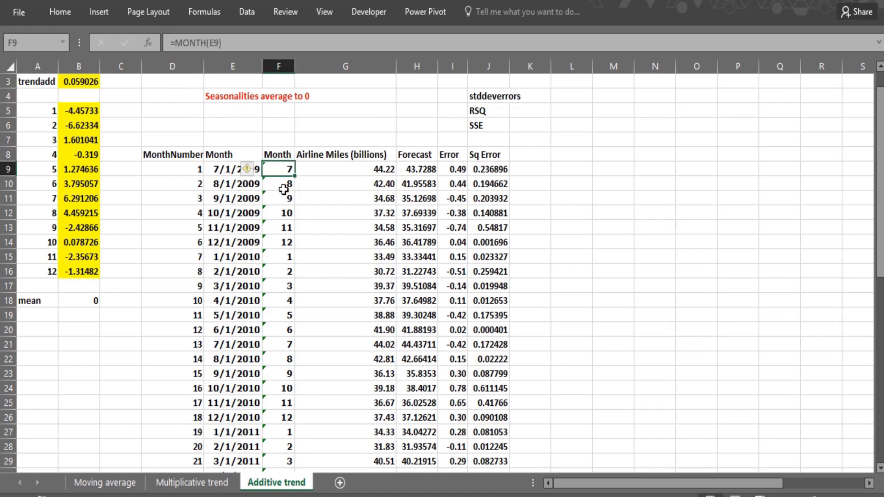
click(283, 185)
click(274, 211)
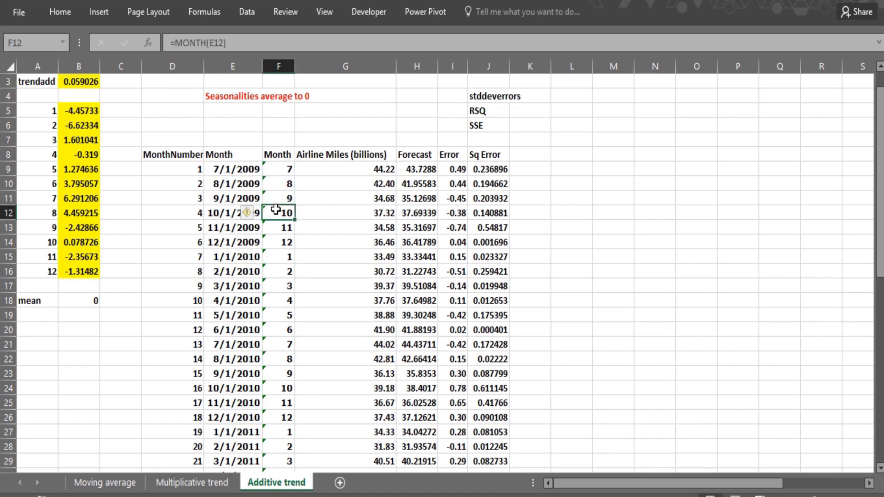
click(276, 254)
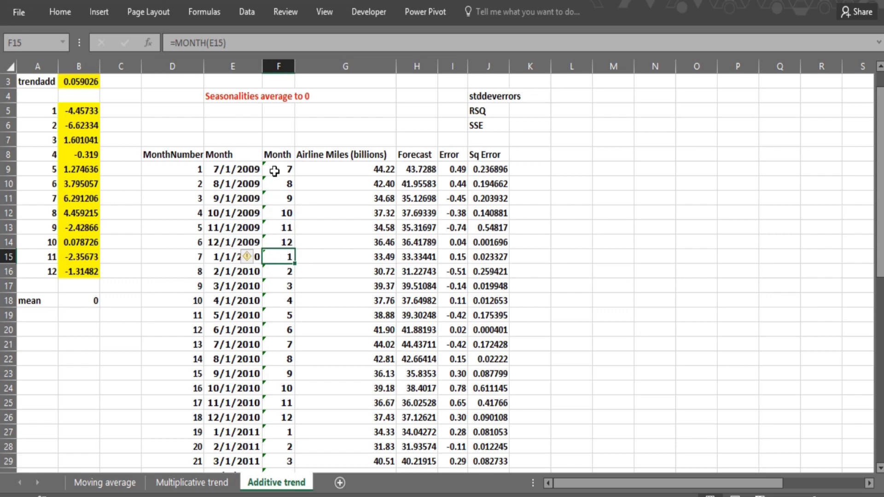
click(281, 240)
click(277, 225)
key(ctrl+Up)
key(ctrl+Up)
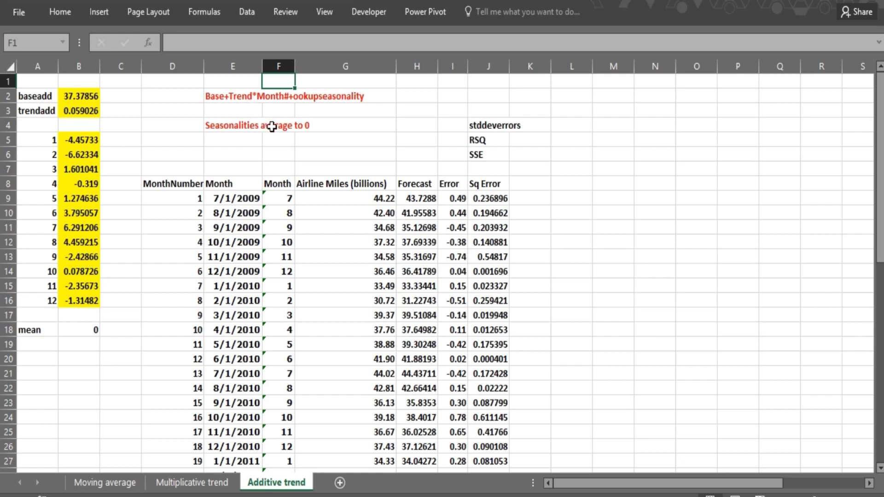
Correct the E2 note to read 'Base+Trend*Month#+Lookupseasonality'
click(223, 101)
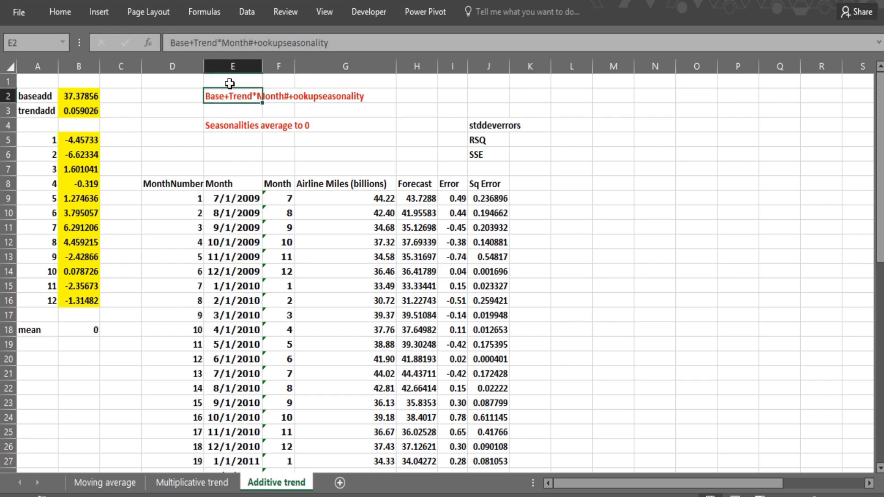
click(258, 42)
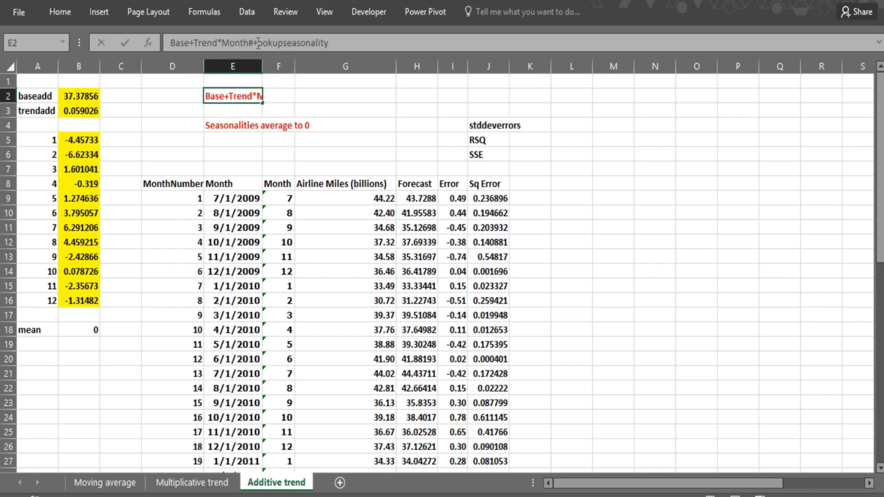
key(Return)
key(Down)
key(Down)
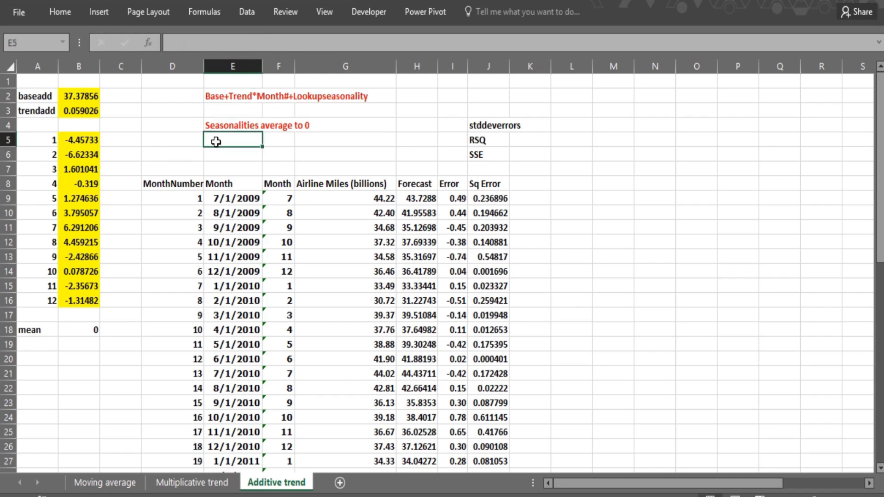
Display H9's forecast formula as text in L8 using FORMULATEXT
click(408, 200)
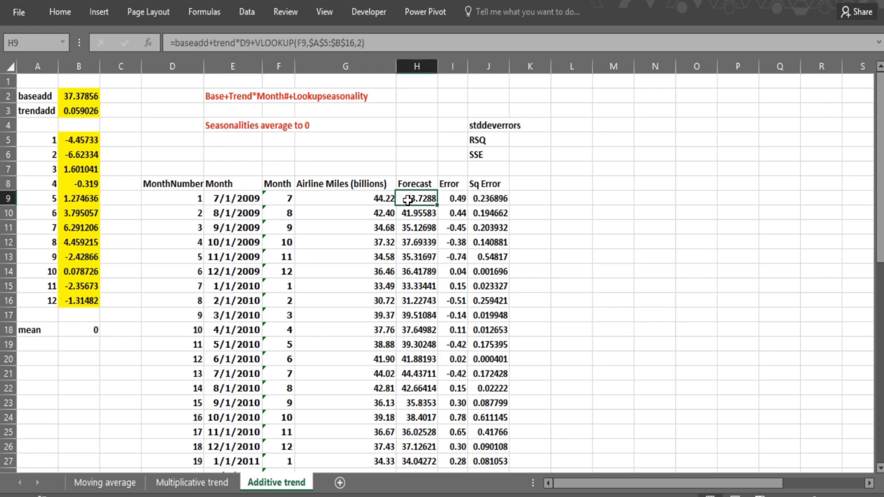
click(566, 184)
text(=form)
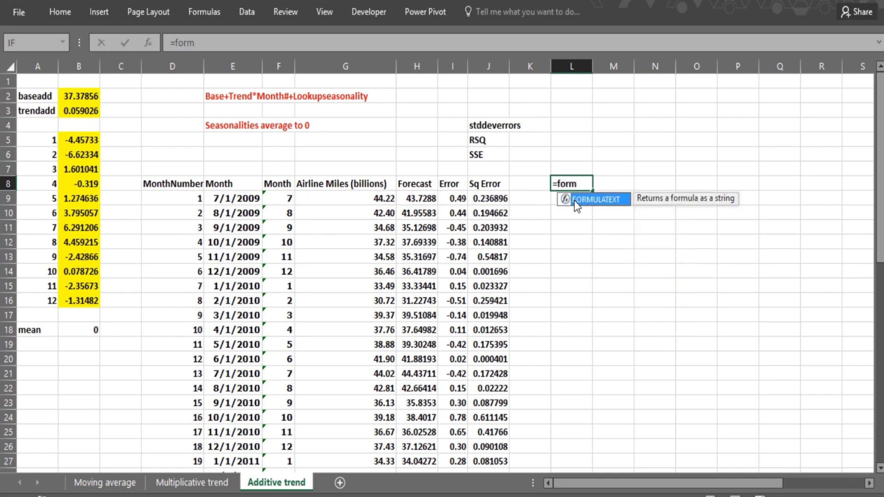
double_click(576, 199)
click(374, 199)
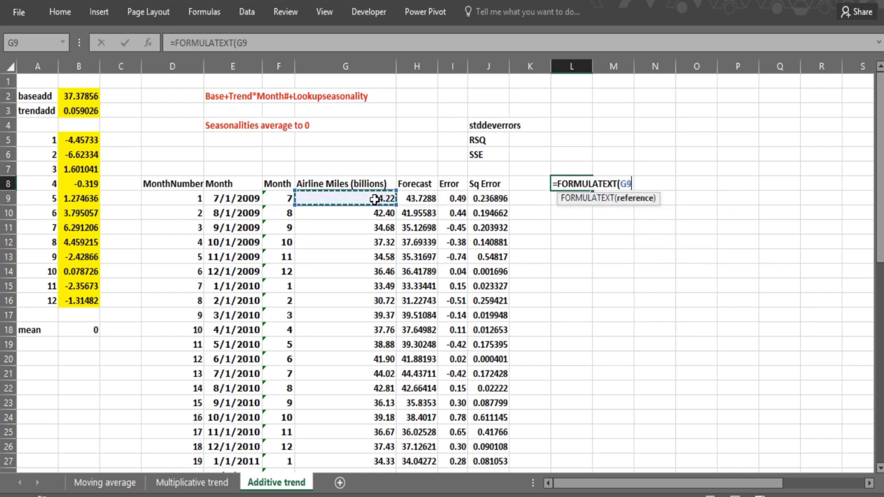
click(423, 199)
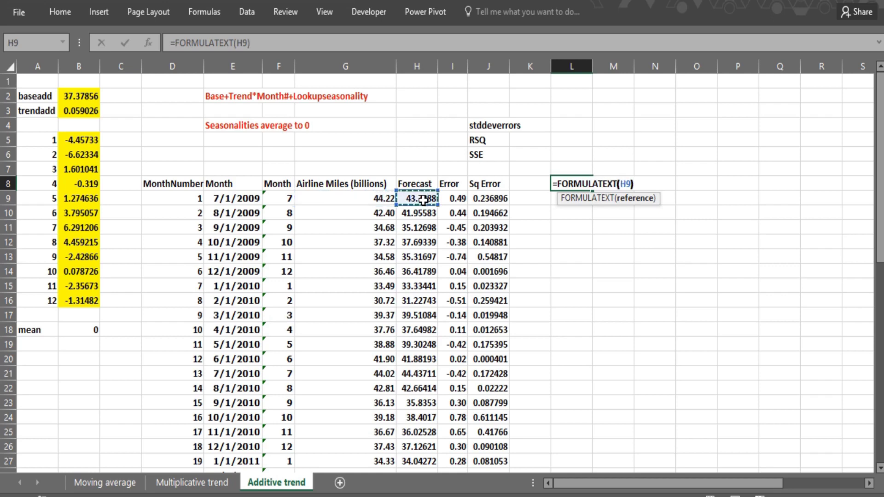
key(Return)
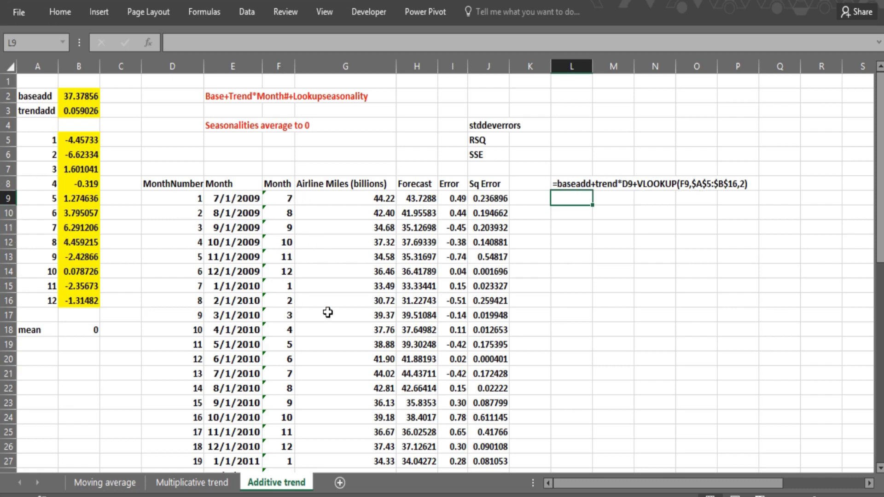
Enter =SUM(J9:J42) in K6 so the SSE totals the squared errors, 4.9251
click(454, 199)
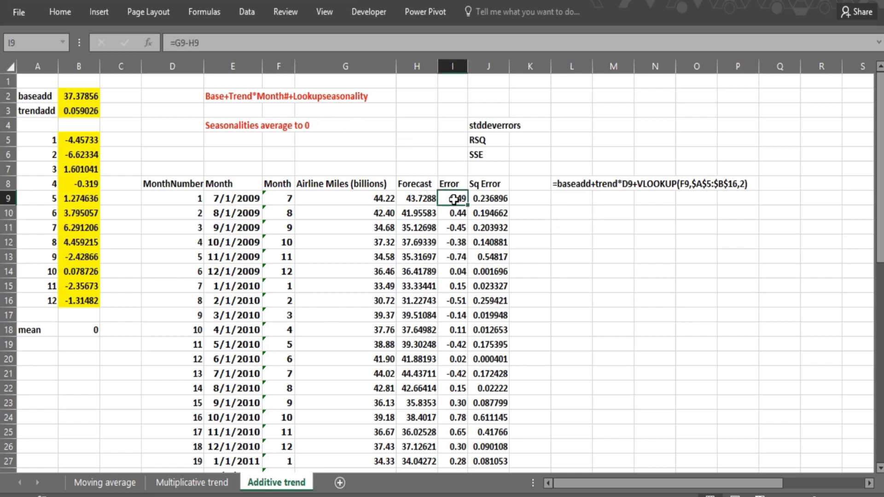
click(481, 199)
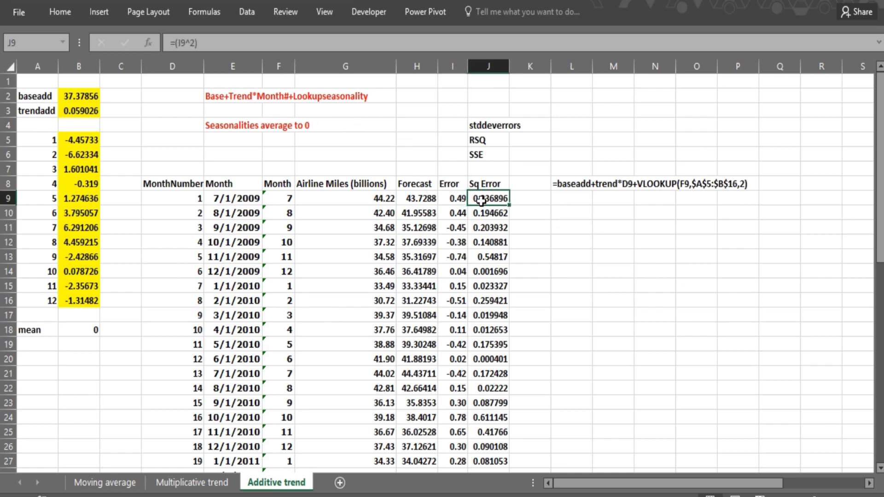
click(527, 155)
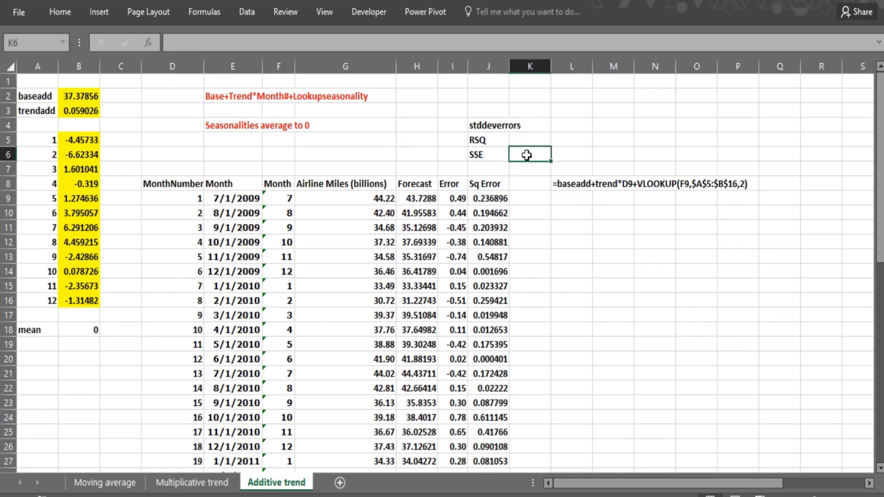
text(=sum()
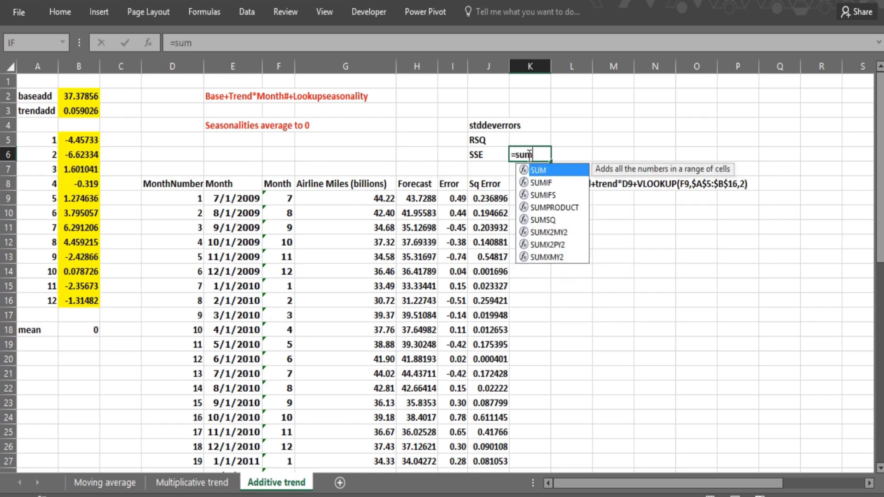
click(487, 198)
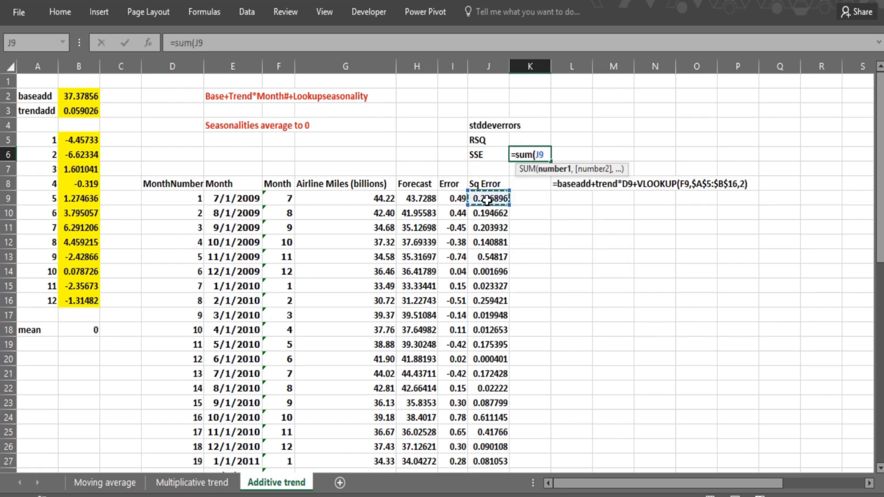
key(ctrl+shift+Down)
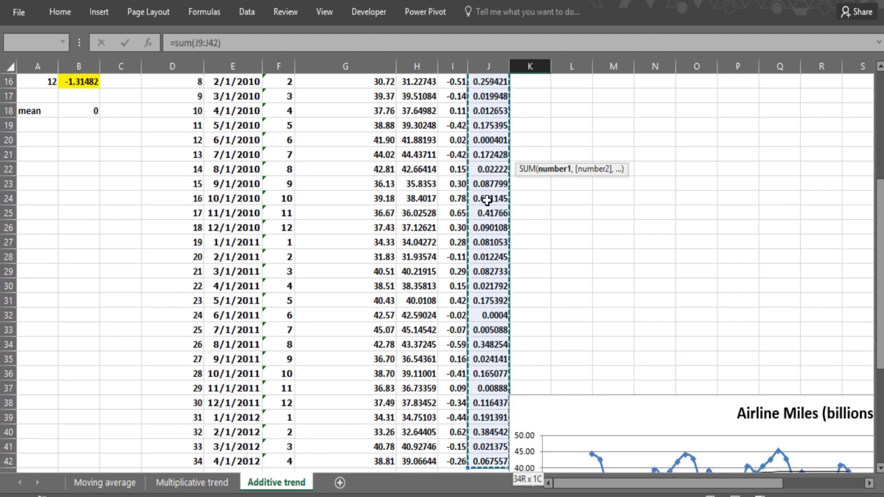
key(Return)
Check the seasonality-average formula and widen column J to show full precision
scroll(75, 324, up, 2)
click(65, 305)
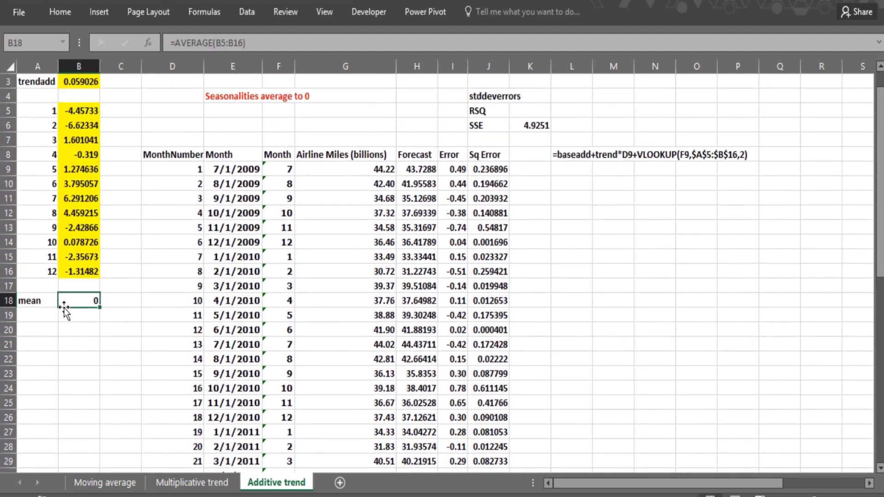
key(Up)
key(Up)
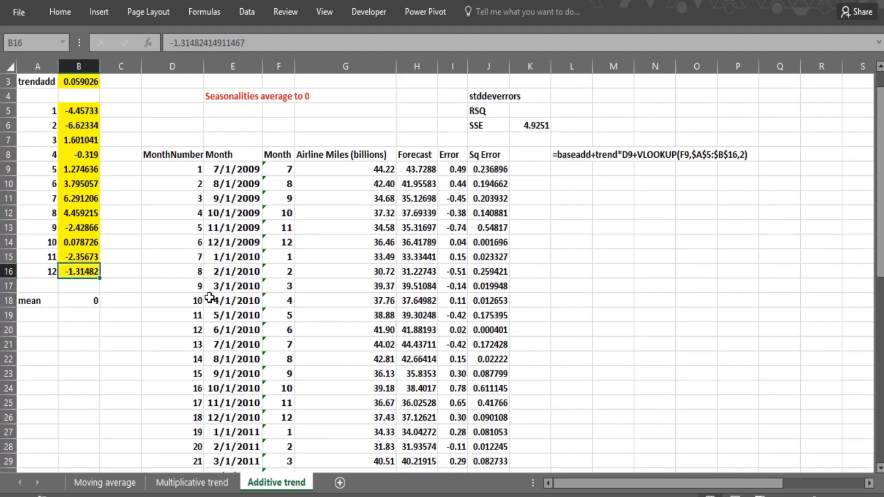
click(534, 202)
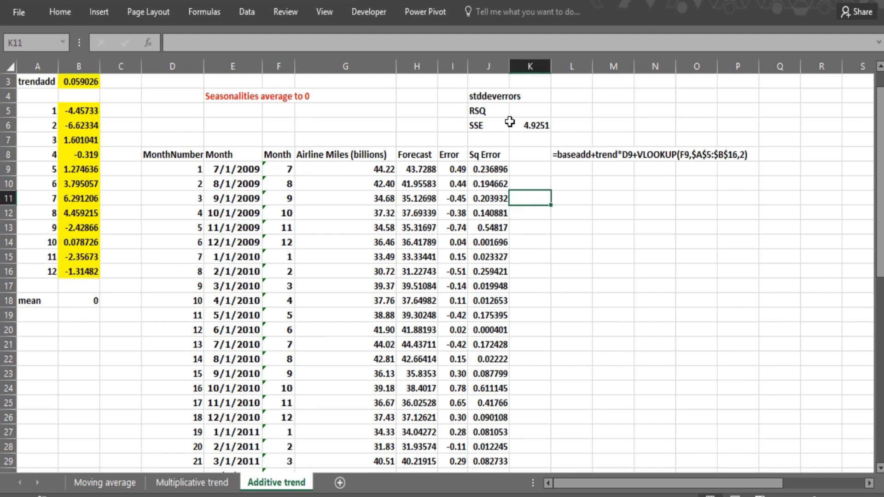
drag(507, 62, 532, 62)
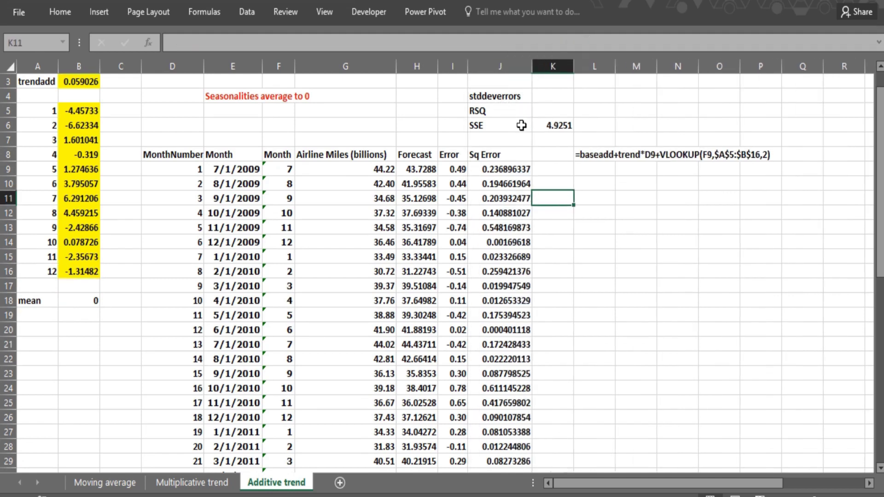
Open Solver and review its model: minimise K6 over B2:B3 and B5:B16 with B18 = 0
click(247, 12)
click(767, 48)
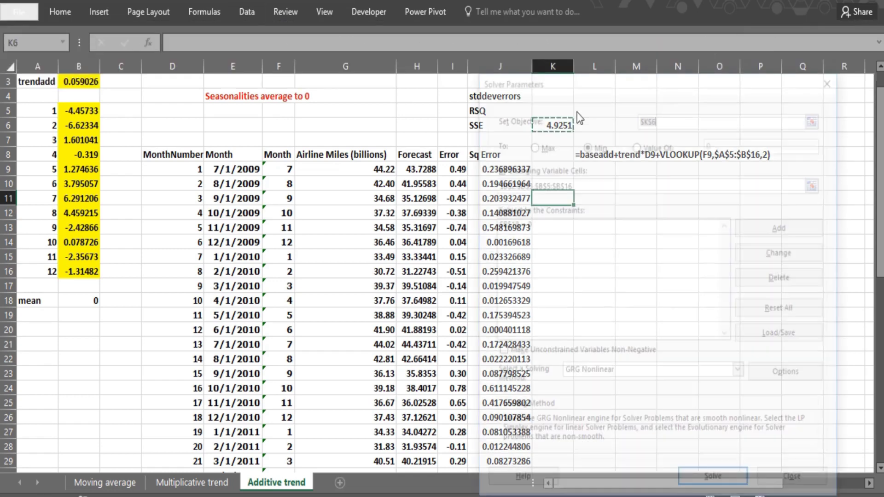
drag(571, 81, 692, 89)
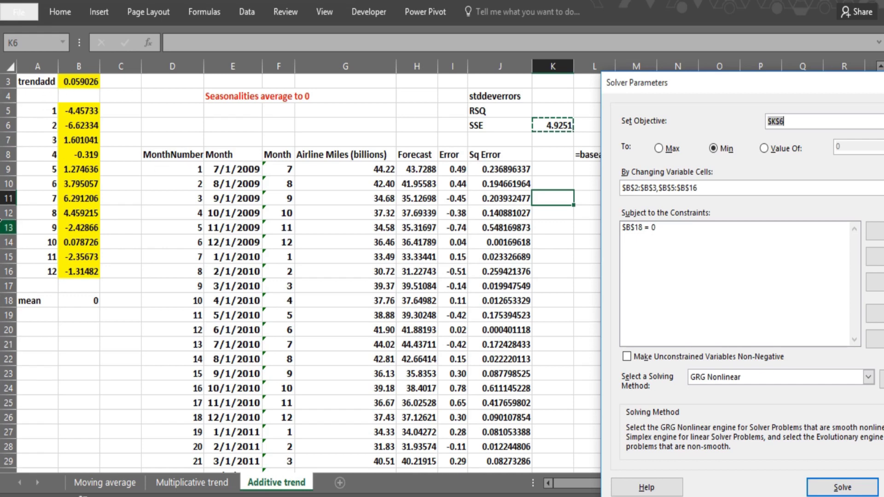
drag(739, 87, 579, 83)
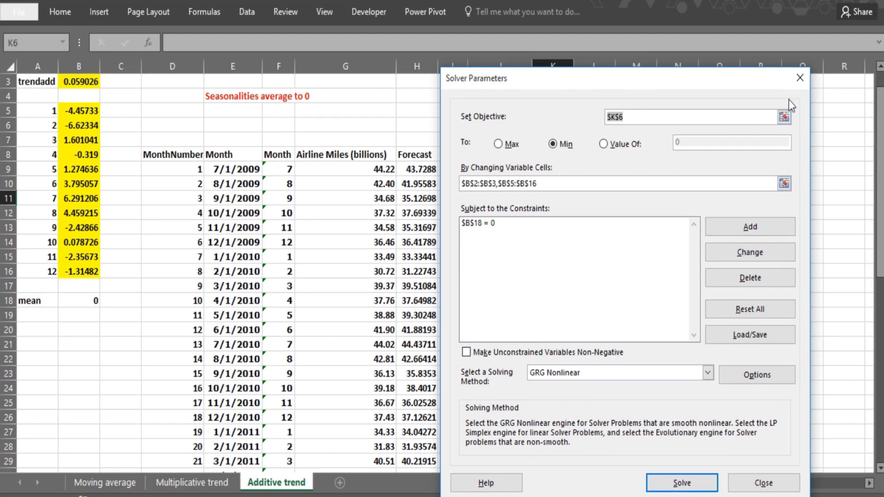
Reset the twelve seasonalities in B5:B16 and the trend coefficient in B3 to 0
click(801, 78)
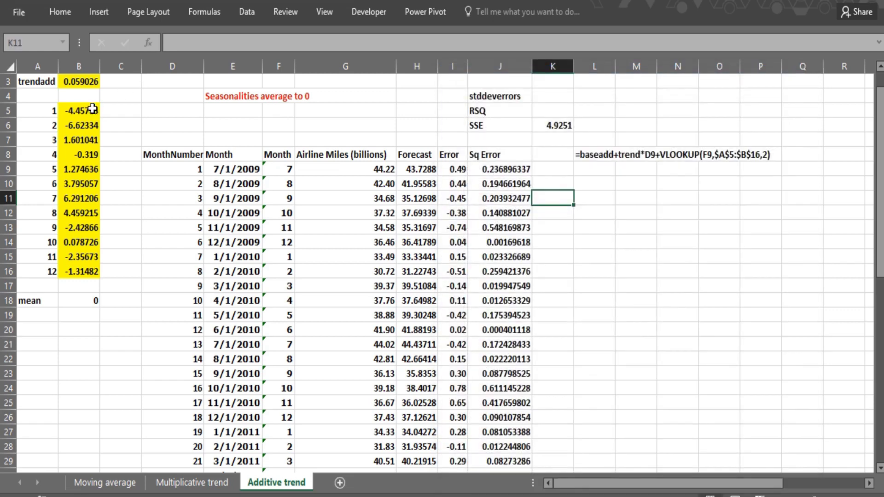
click(78, 113)
text(0)
key(Return)
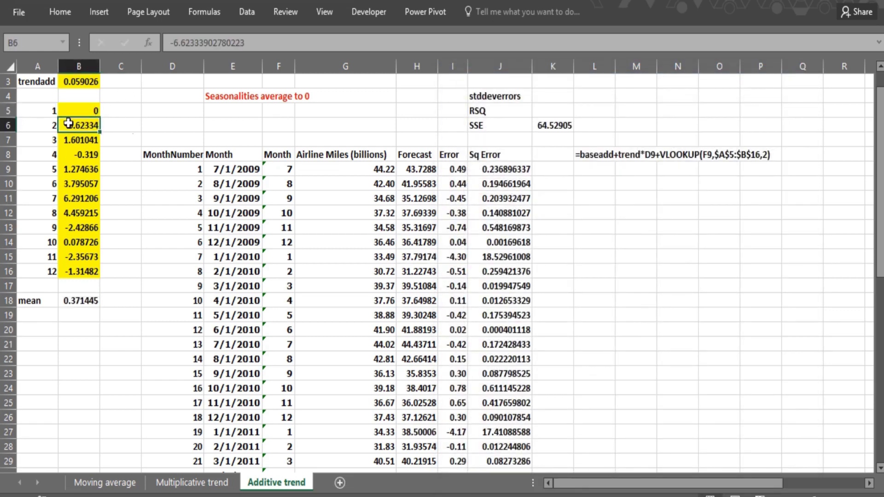
click(79, 112)
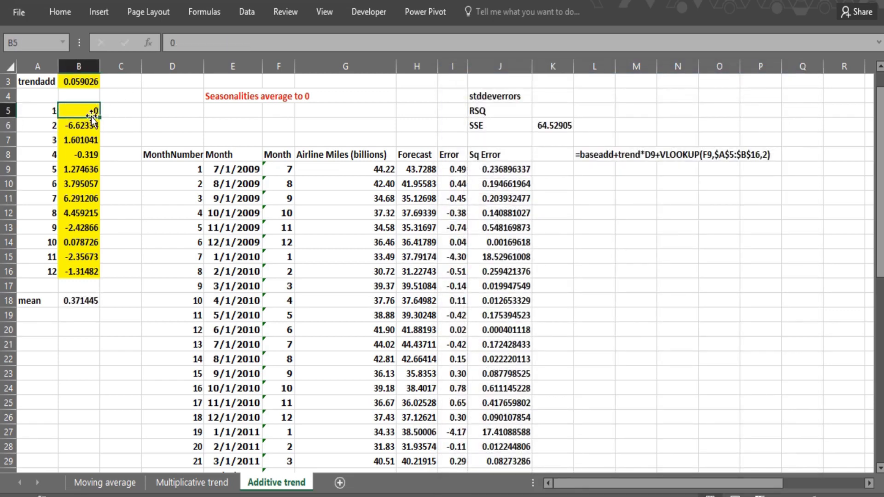
drag(99, 118, 94, 272)
click(76, 84)
text(0)
key(Return)
click(343, 135)
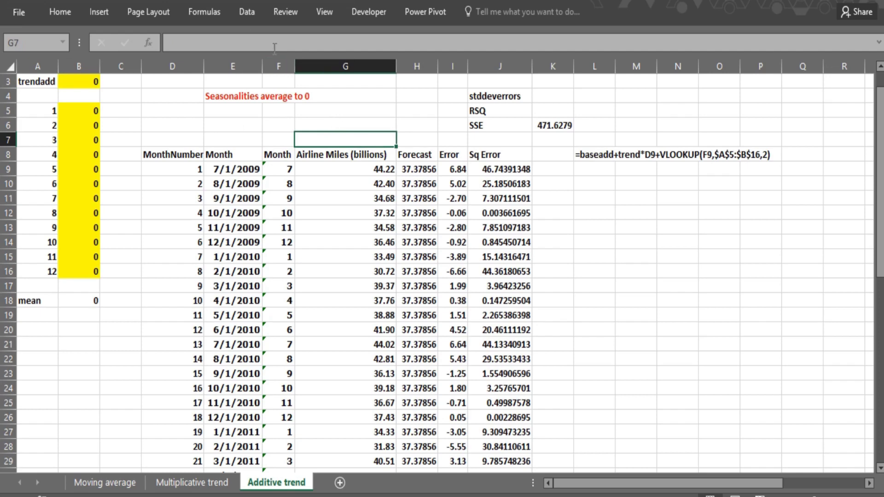
Re-solve with Solver and keep the solution, bringing SSE back to 4.9251
click(247, 14)
click(810, 72)
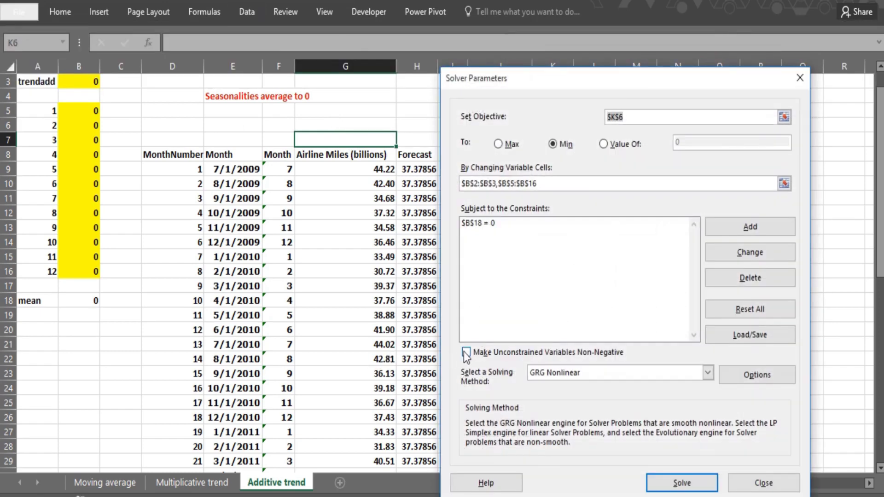
click(690, 486)
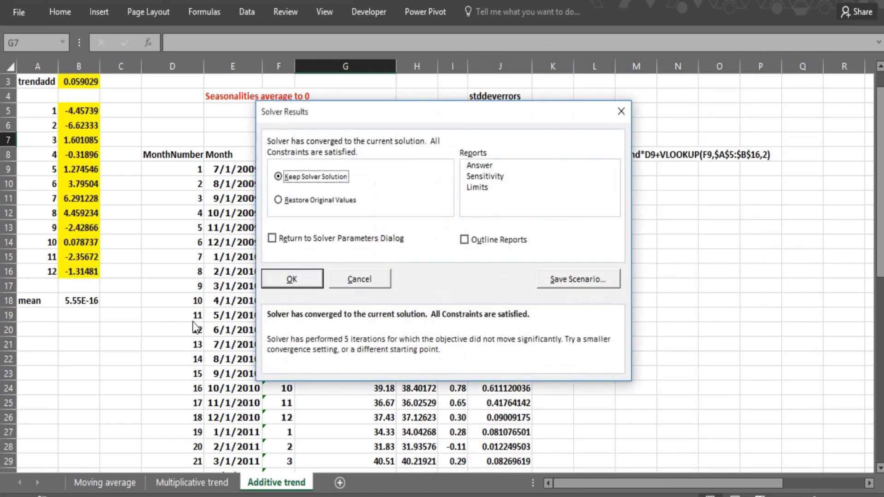
click(291, 279)
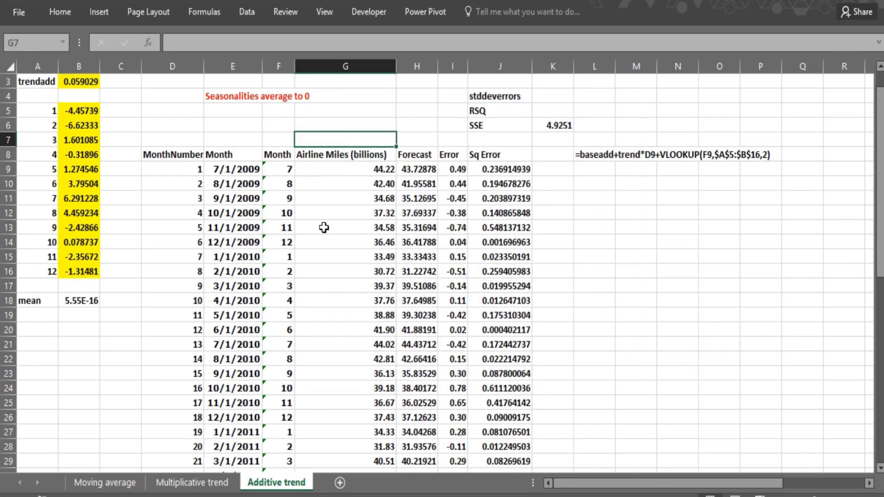
click(371, 125)
key(Up)
key(Up)
key(Up)
key(Up)
key(Up)
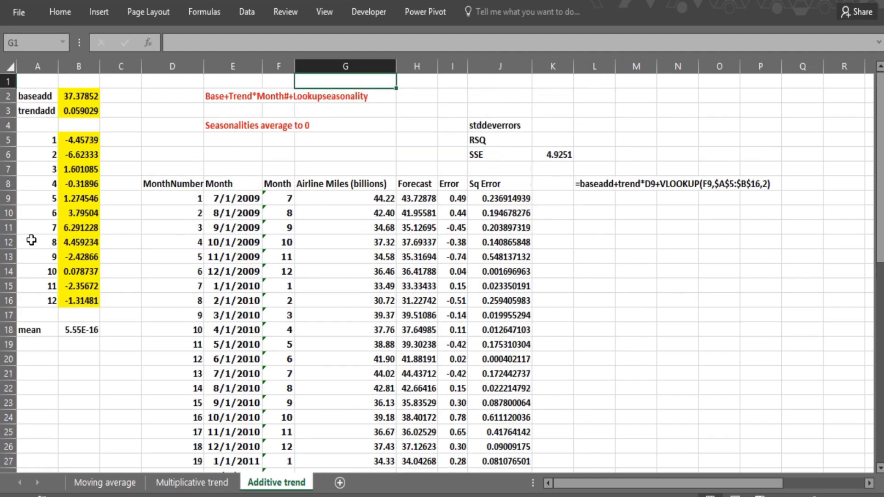
click(65, 227)
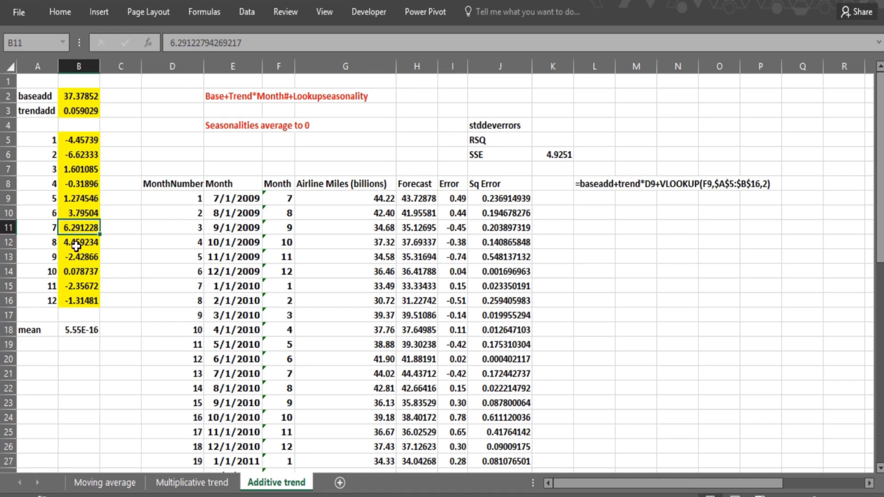
click(77, 246)
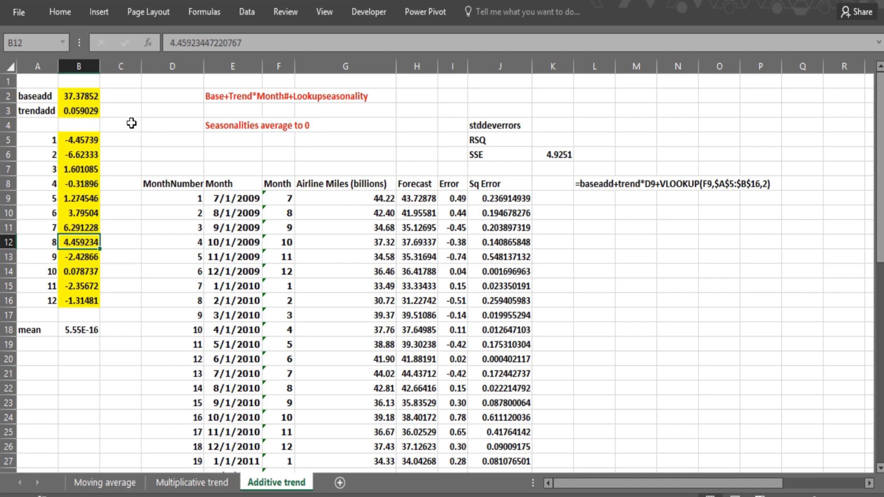
click(98, 113)
click(91, 122)
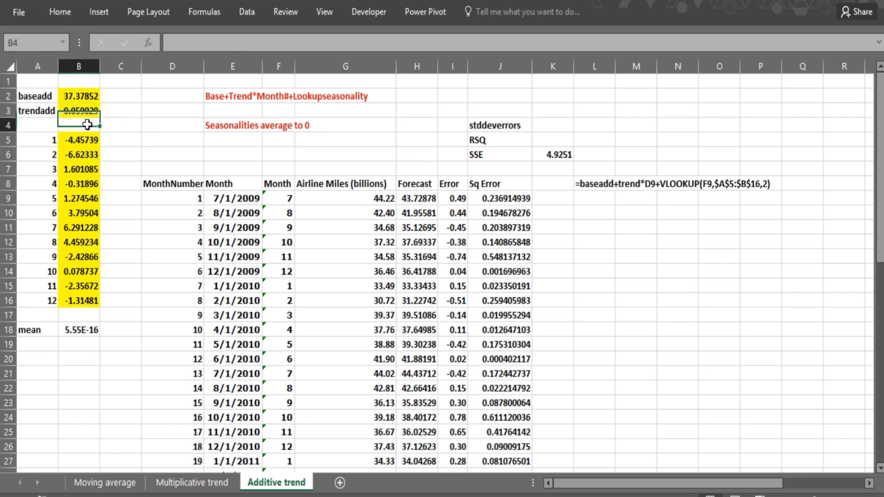
click(87, 110)
click(93, 123)
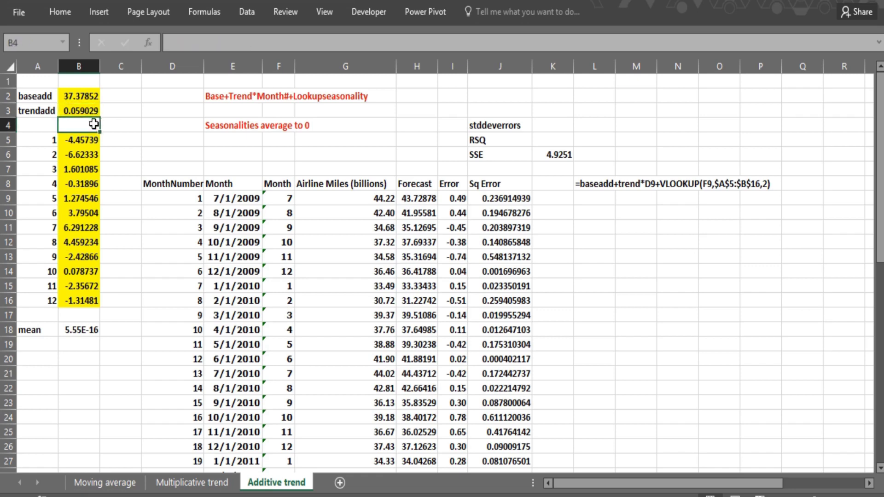
click(82, 111)
click(85, 95)
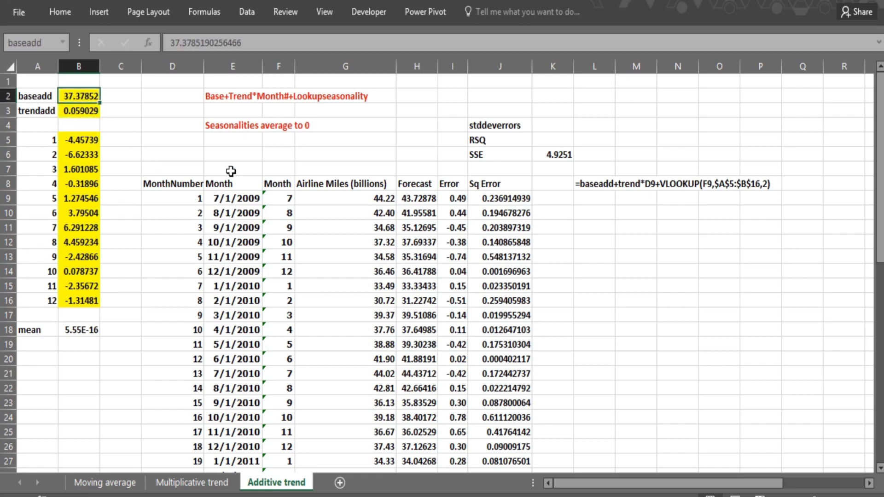
Compute the standard deviation of the Error column with STDEV in K4
click(538, 127)
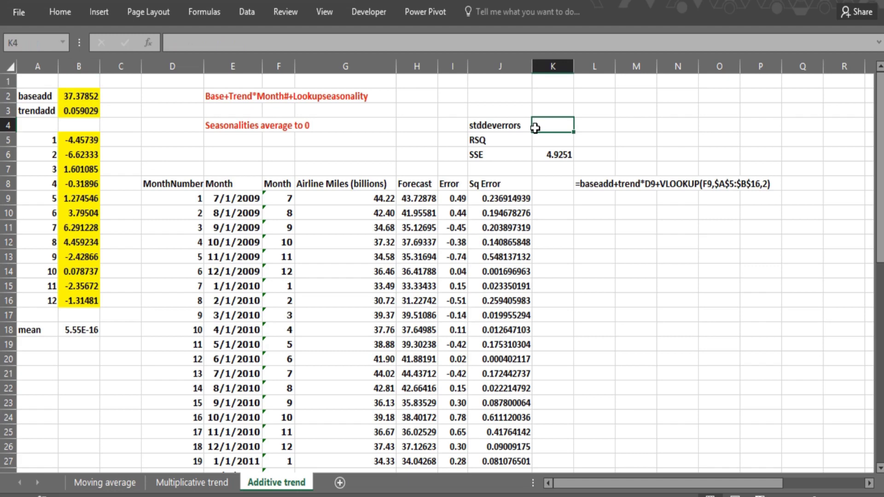
text(=stdev)
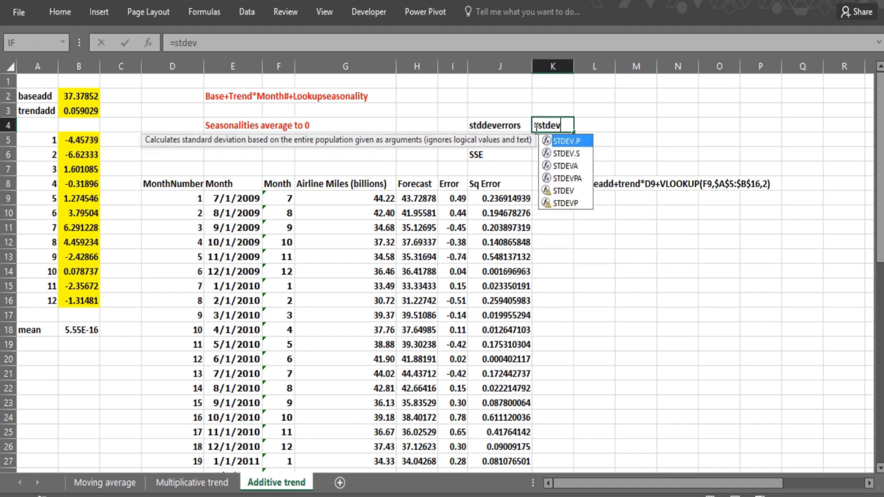
text(()
click(455, 198)
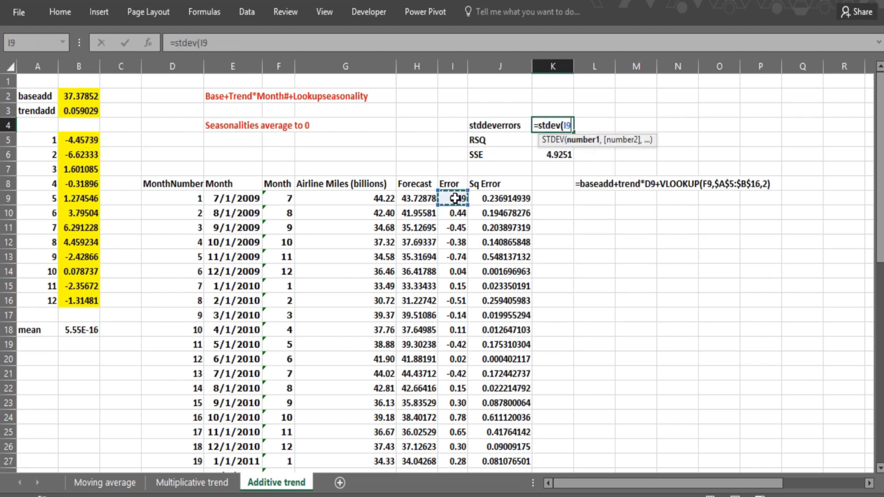
key(ctrl+shift+Down)
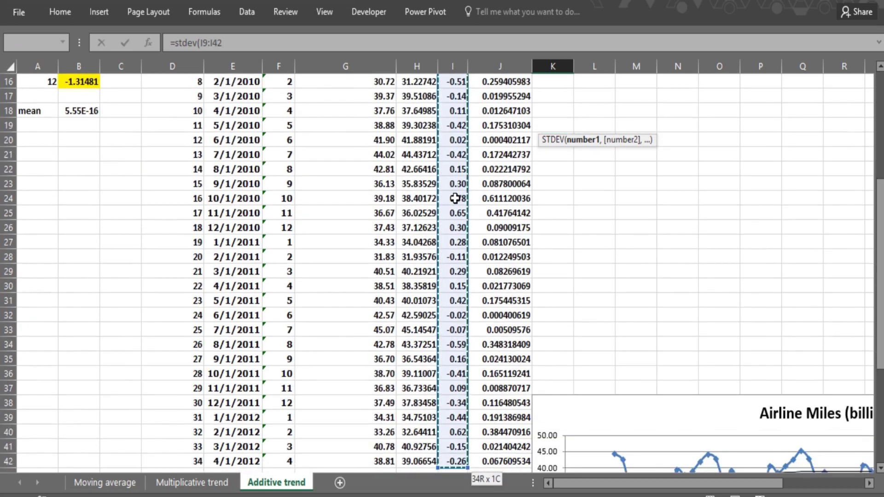
key(Return)
key(ctrl+Up)
key(ctrl+Up)
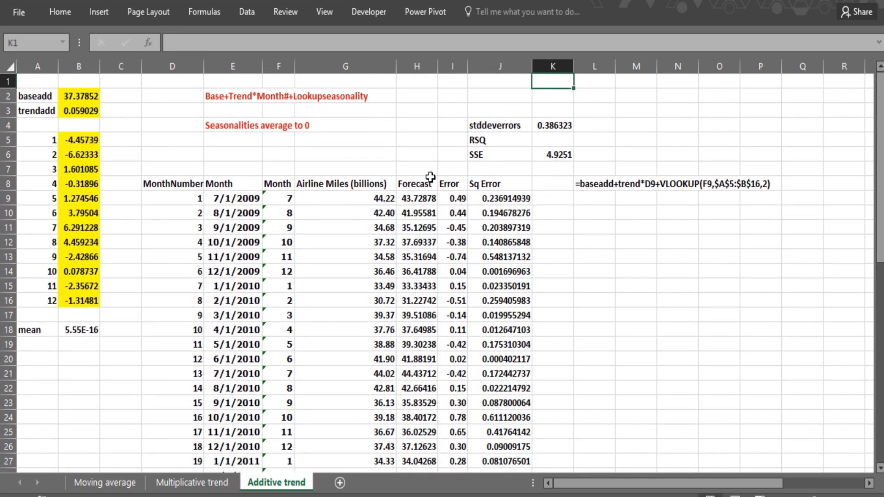
Enter =RSQ(G9:G42,H9:H42) in K5, giving an R-squared of 0.988934
click(546, 140)
text(=r)
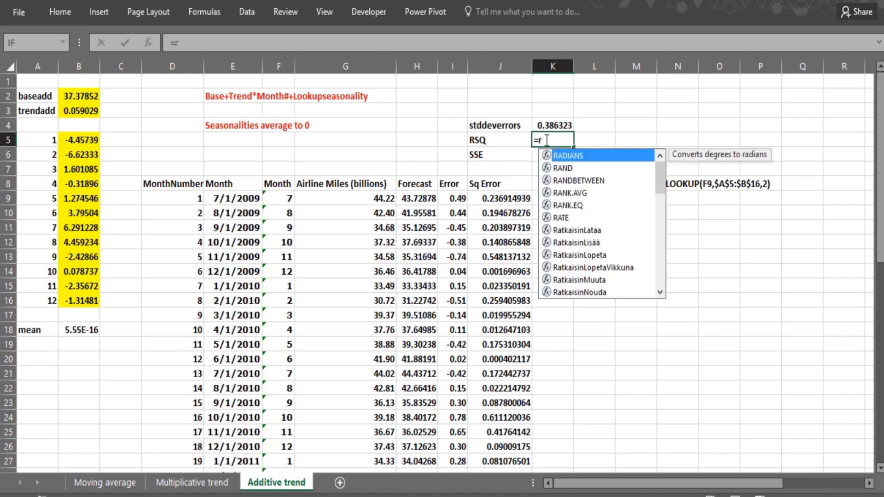
text(sq()
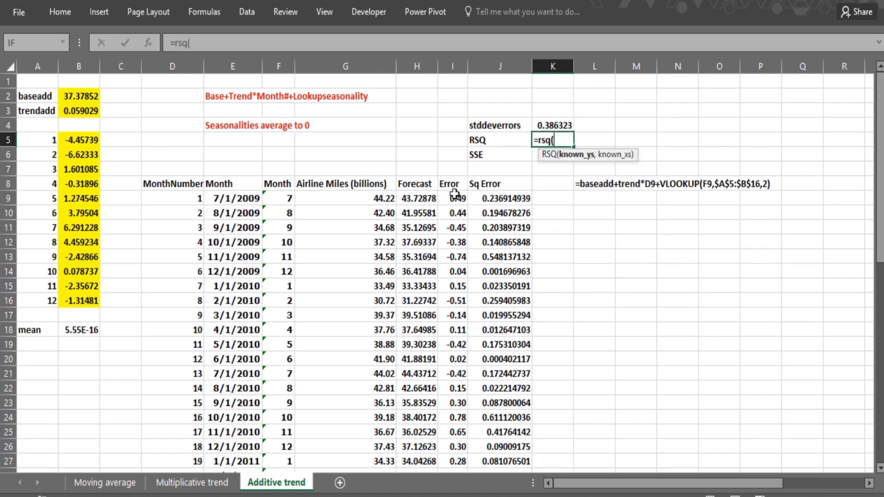
click(339, 203)
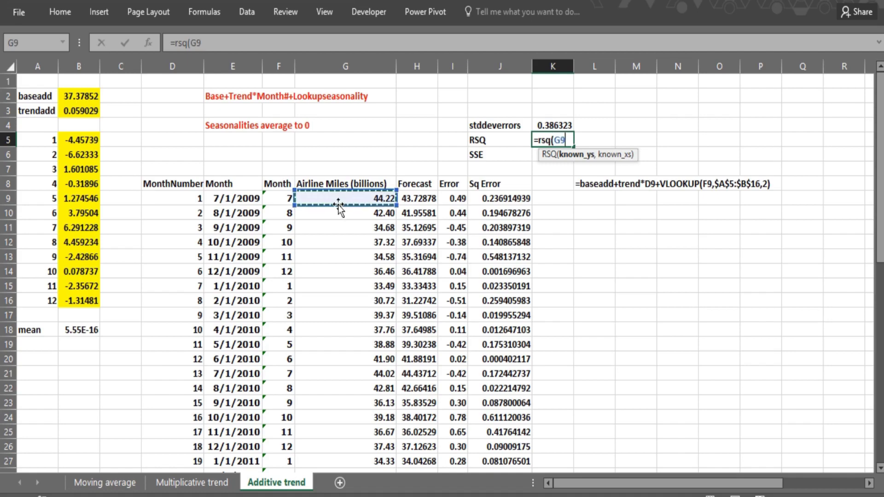
key(ctrl+shift+Down)
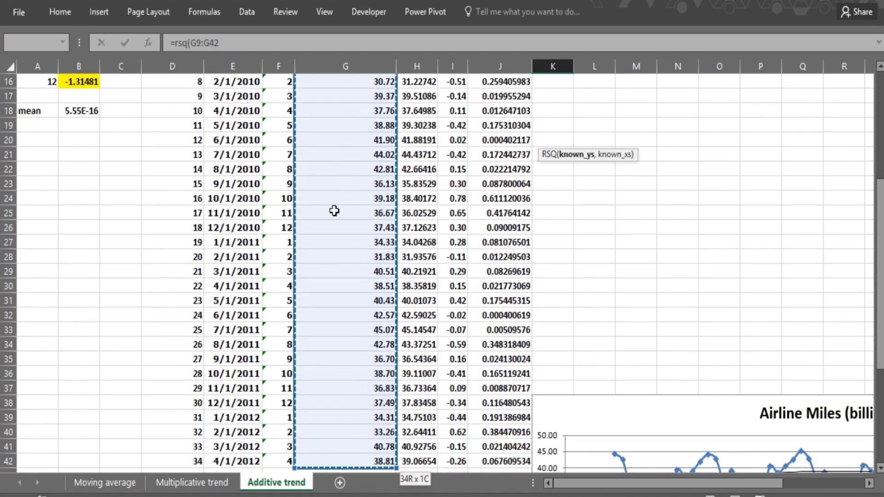
text(,)
drag(881, 249, 881, 157)
click(412, 174)
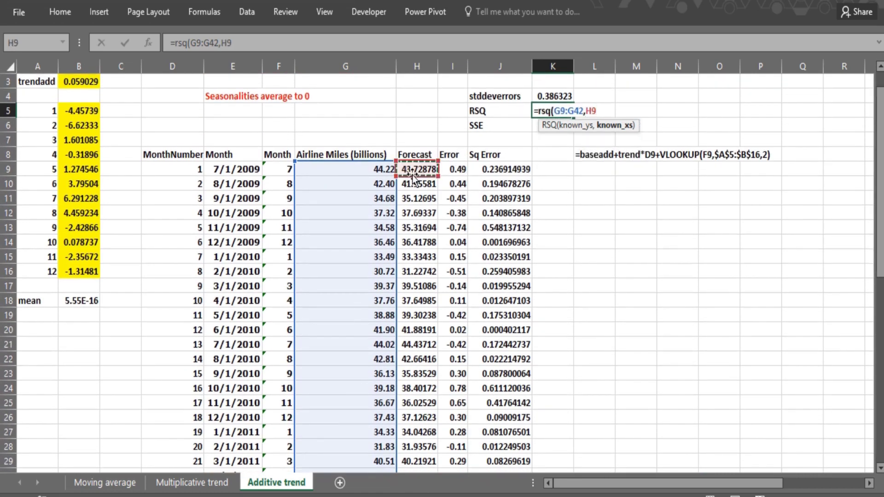
key(ctrl+shift+Down)
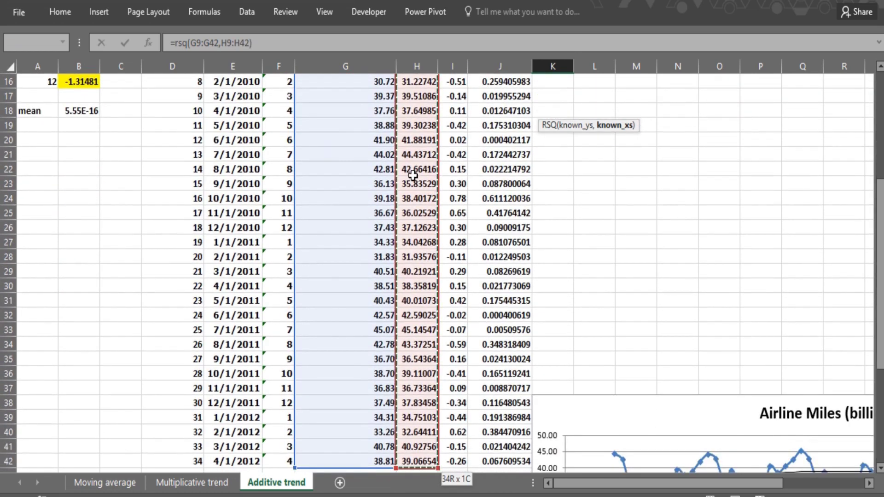
key(Return)
Review the error standard deviation formula, then move to the Multiplicative trend sheet
key(Up)
key(Up)
scroll(411, 174, down, 1)
key(Up)
key(Up)
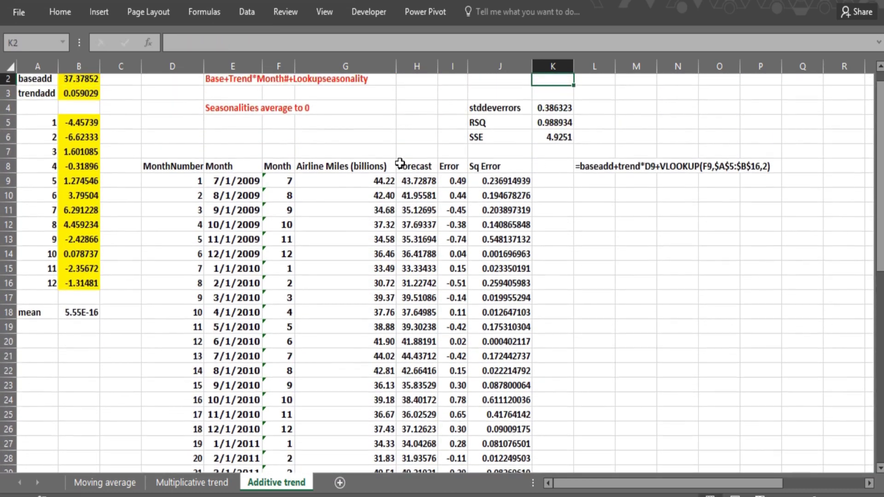
click(380, 138)
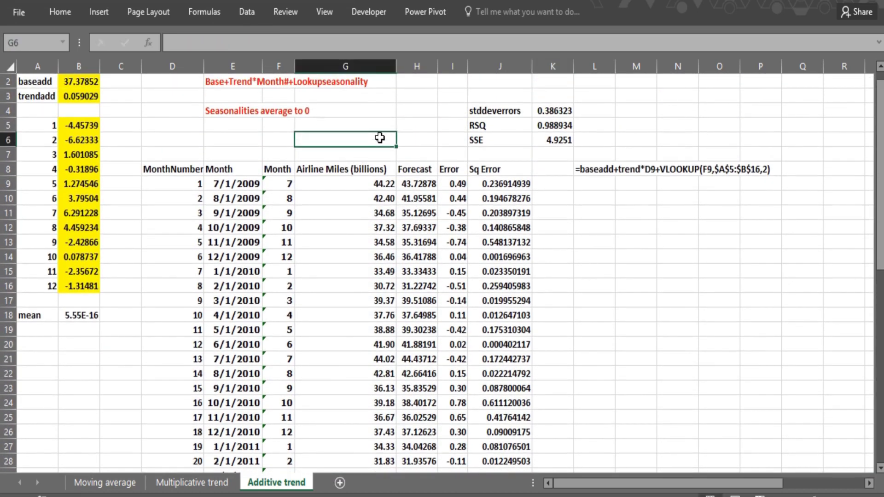
click(586, 145)
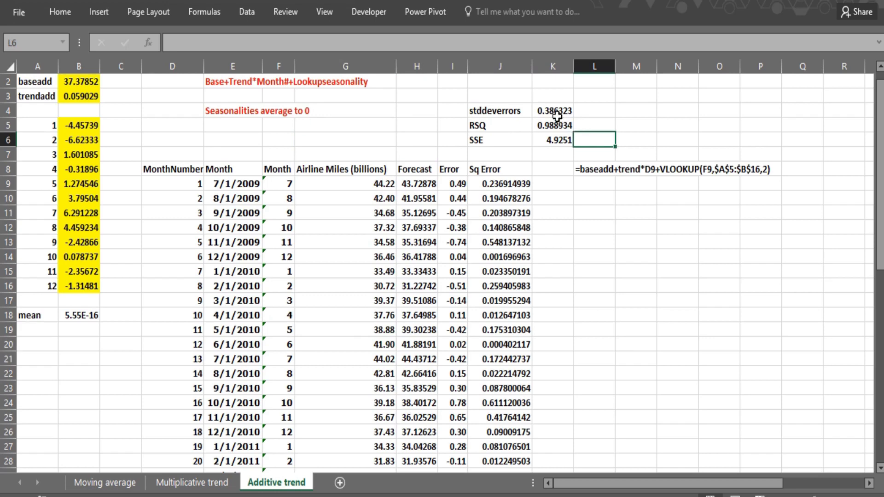
click(556, 111)
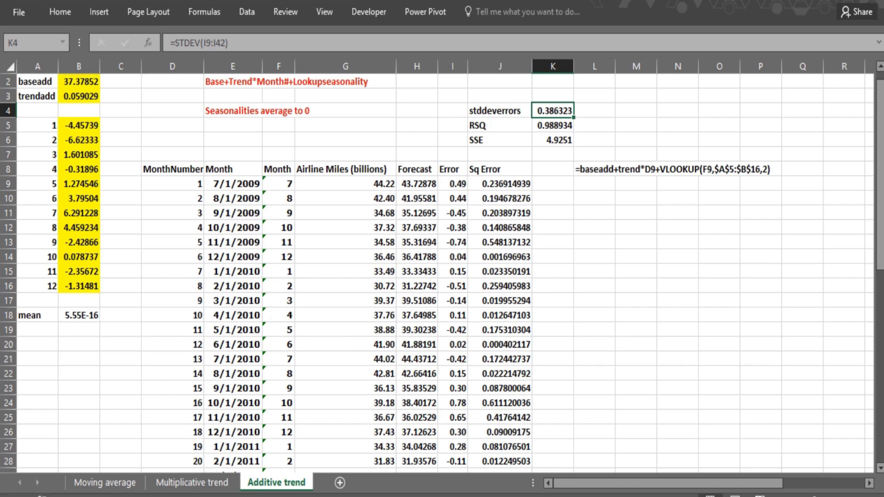
click(155, 483)
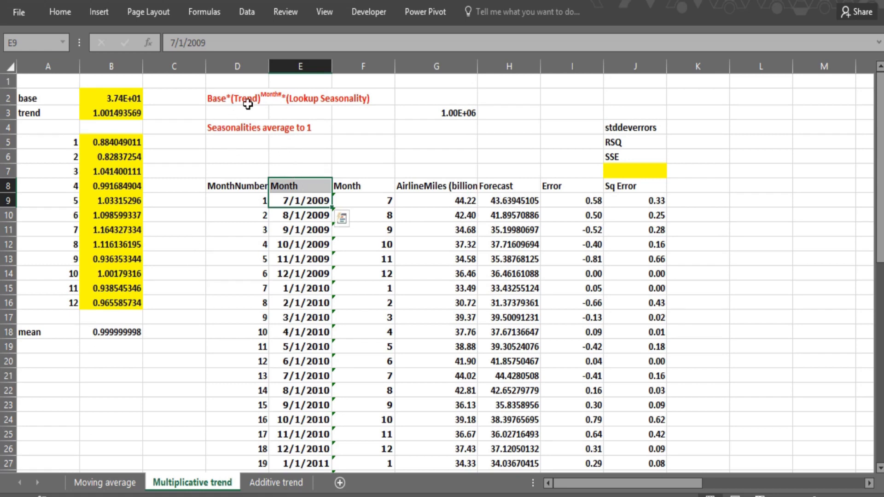
Add notes 'Trend=1.02 miles increase 2% per month' in H2 and 'Trend=.95 miles decrease 5% pere month' in H1
click(503, 94)
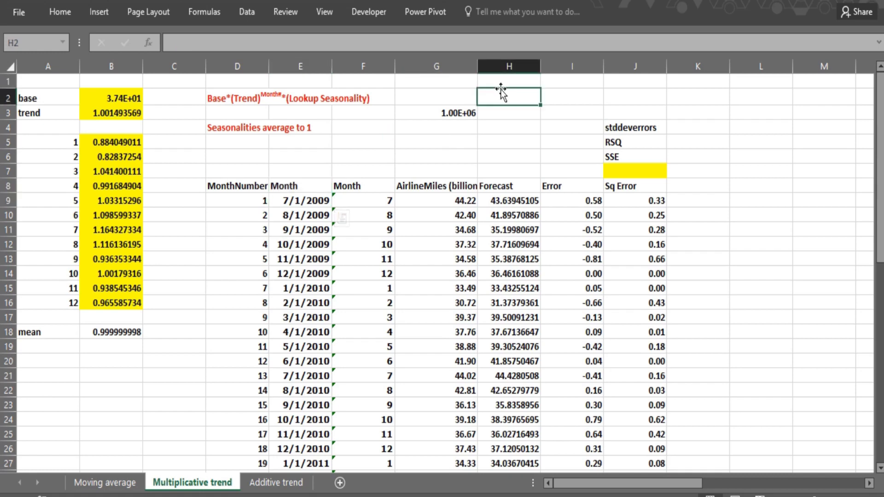
text(Trend)
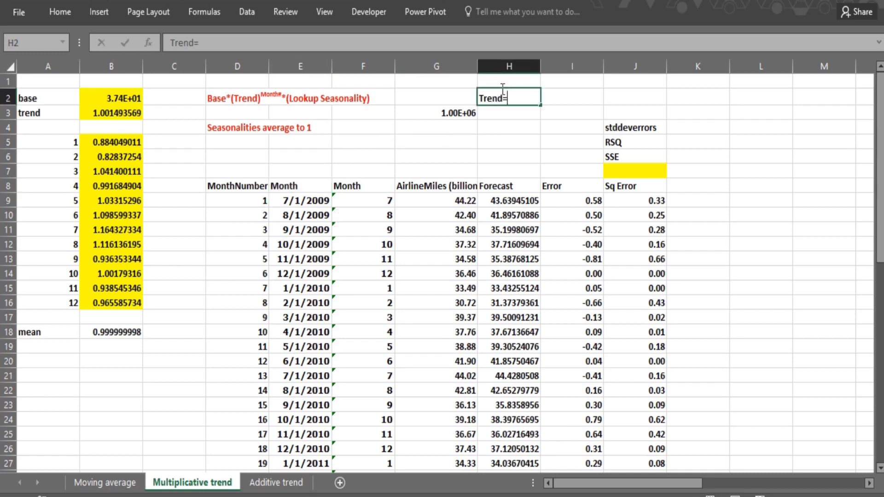
text(=1.02 miles increas)
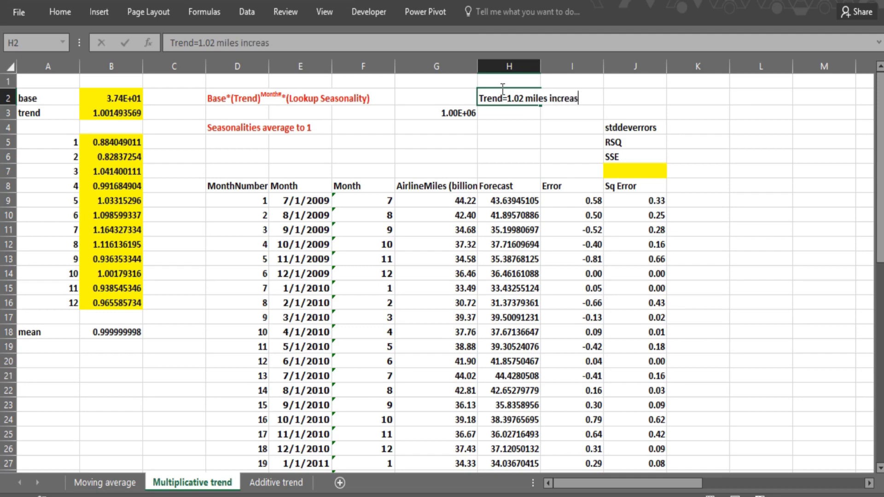
text(e 2% per month)
key(Return)
click(515, 84)
text(Trend=.)
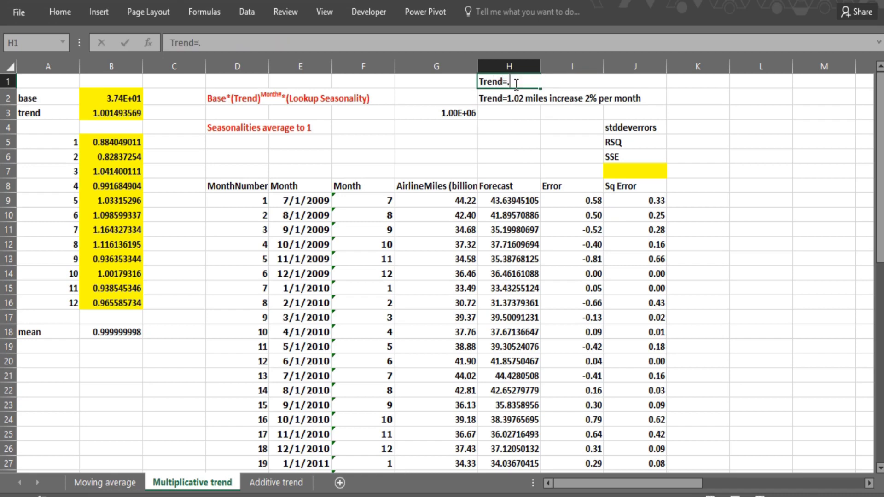
text(95 miles decrease 5%)
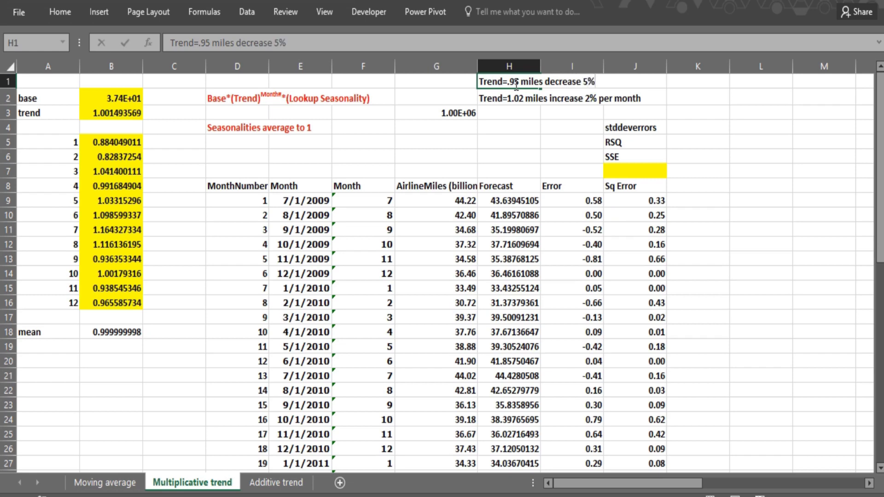
text(pere month)
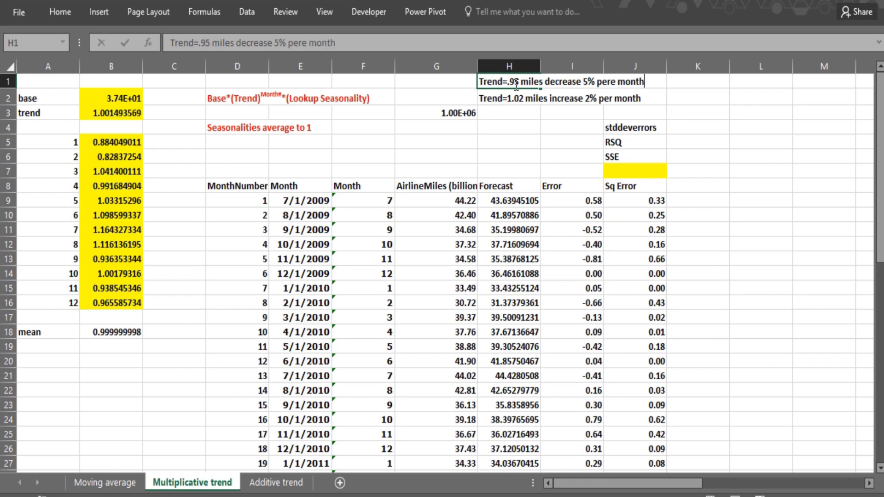
key(Return)
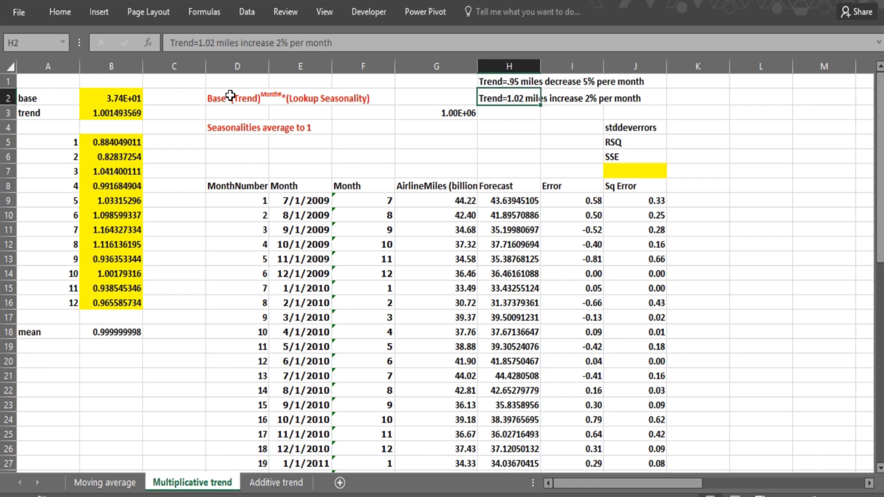
Scroll down the Multiplicative trend sheet and back up to the top rows
click(243, 210)
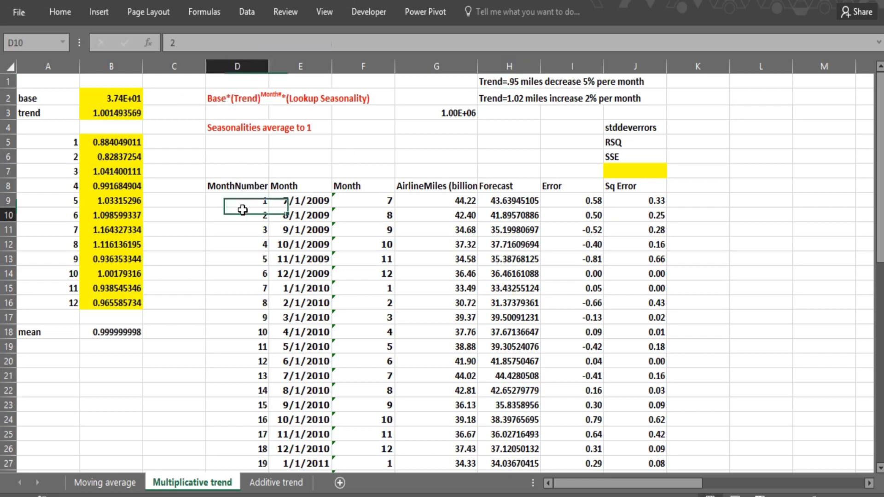
click(248, 430)
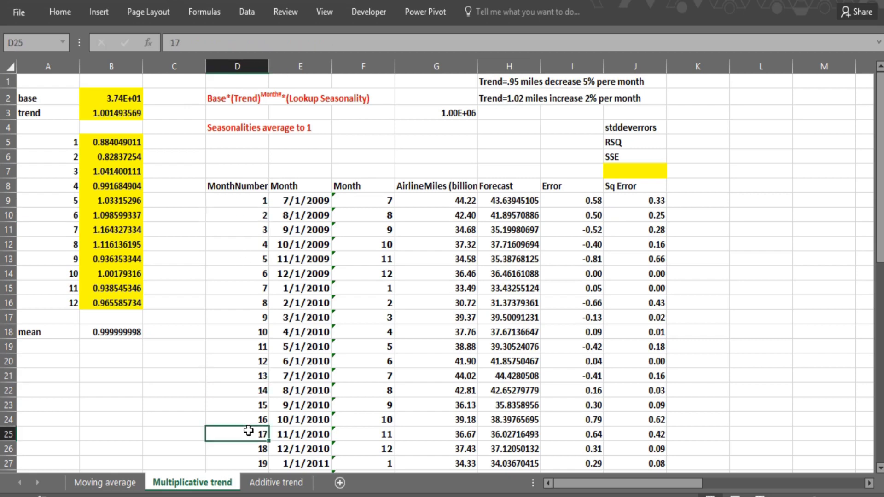
drag(249, 430, 249, 427)
scroll(249, 427, down, 5)
key(Up)
key(Up)
key(Up)
key(Up)
key(Up)
key(Up)
key(Up)
key(Up)
key(Up)
key(Up)
key(Up)
key(Up)
key(Up)
key(Up)
key(Up)
key(Up)
key(Up)
key(Up)
key(Up)
key(Up)
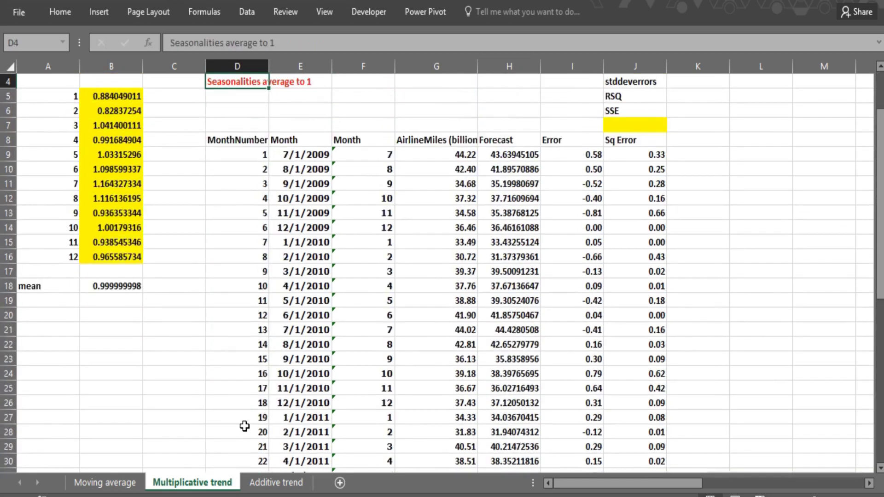
scroll(244, 426, up, 1)
click(534, 111)
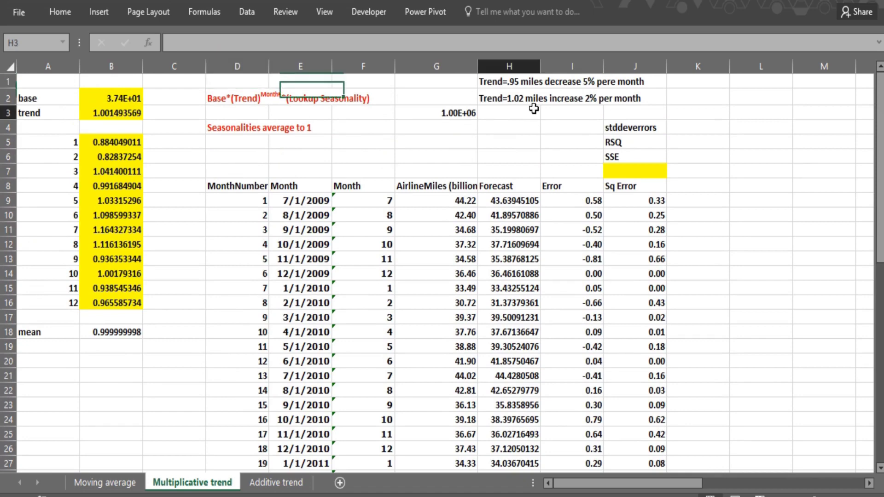
Type the notes 'July seasonal index =1.16' in K3 and 'Feb= .83' in K4
click(697, 109)
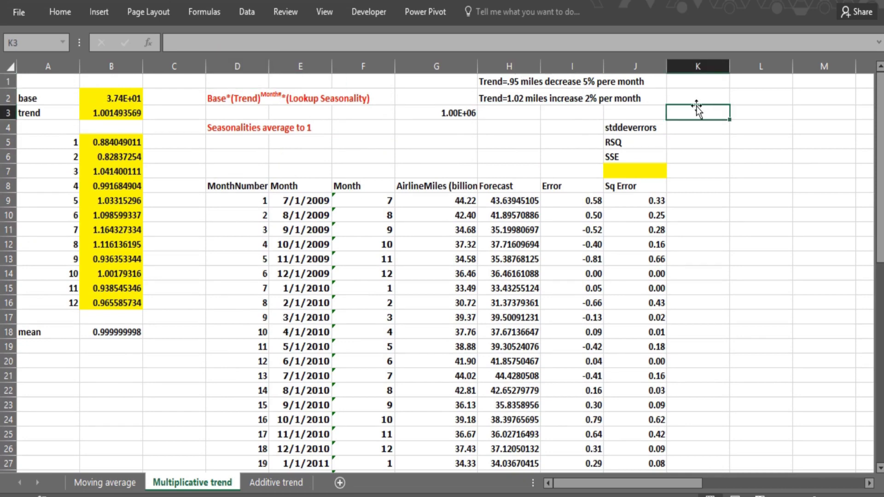
text(July seasonal index =1.16)
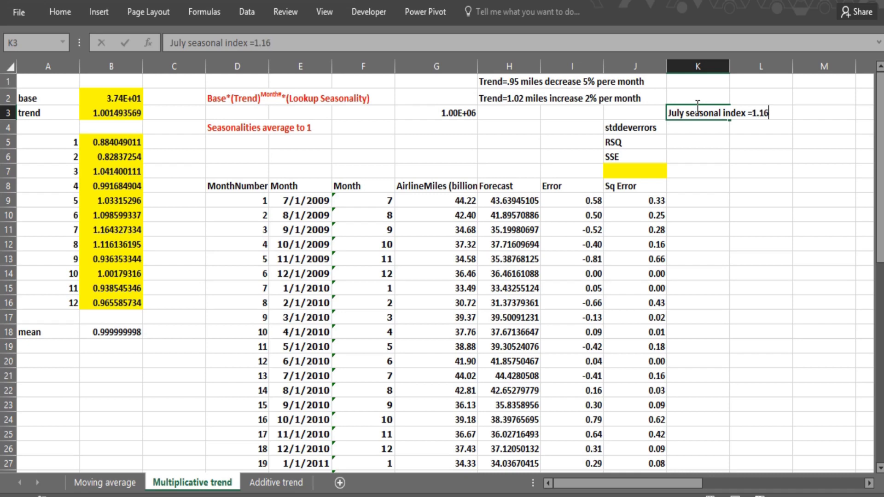
key(Return)
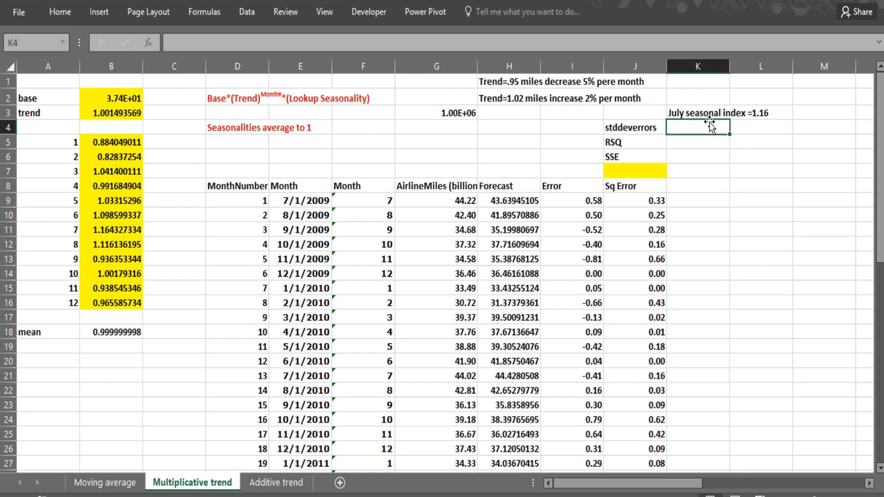
text(Feb= .83)
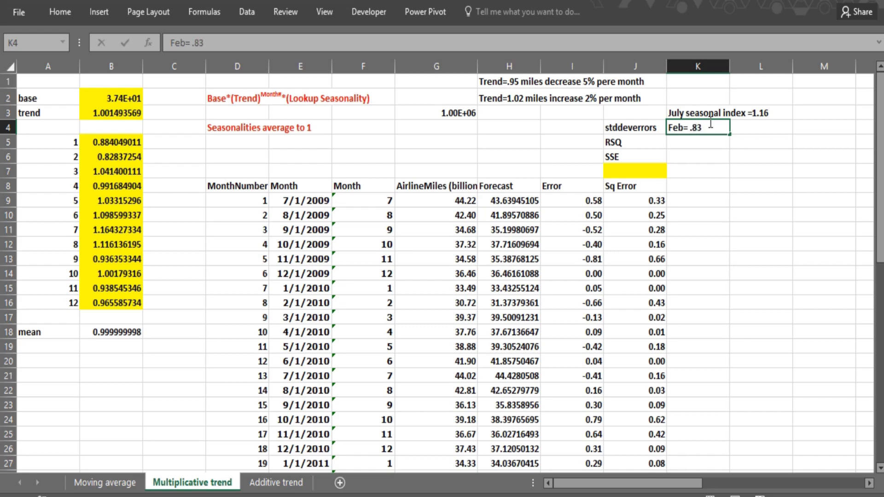
key(Return)
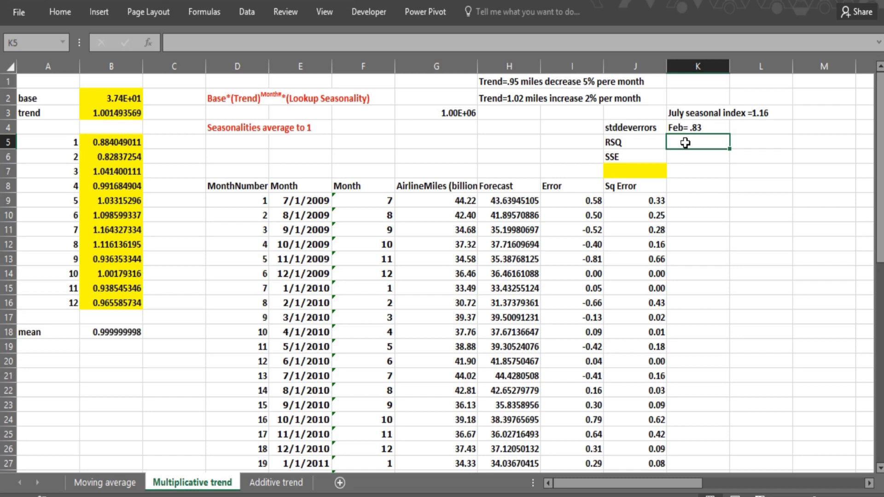
click(500, 202)
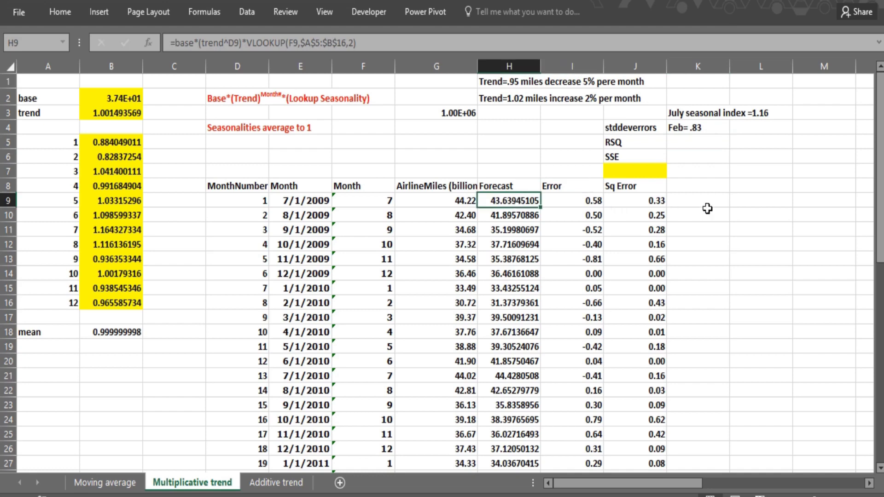
click(256, 140)
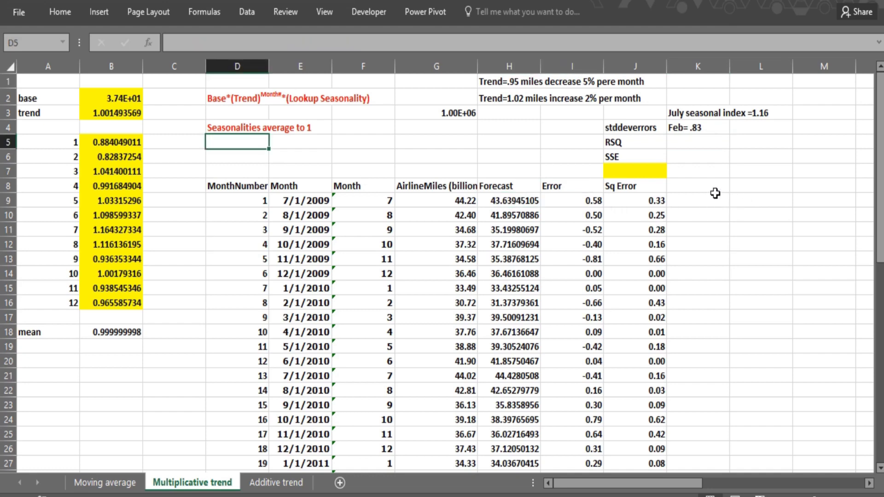
click(734, 199)
text(=form)
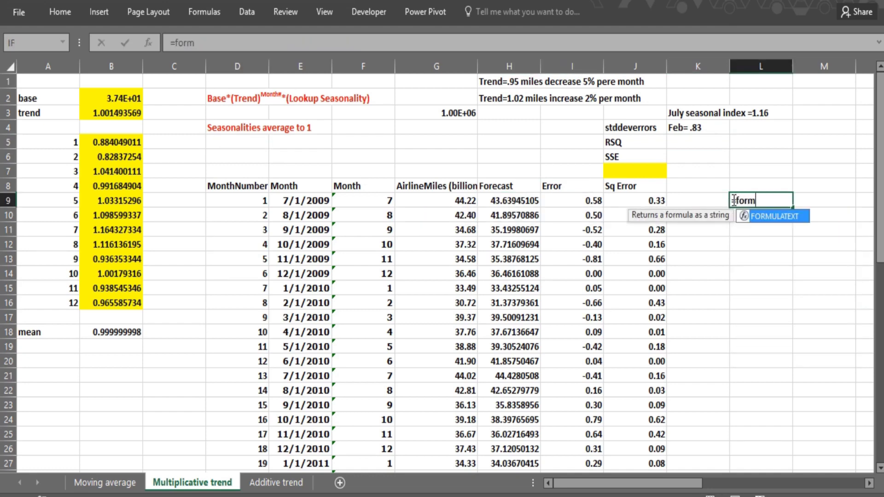
double_click(778, 218)
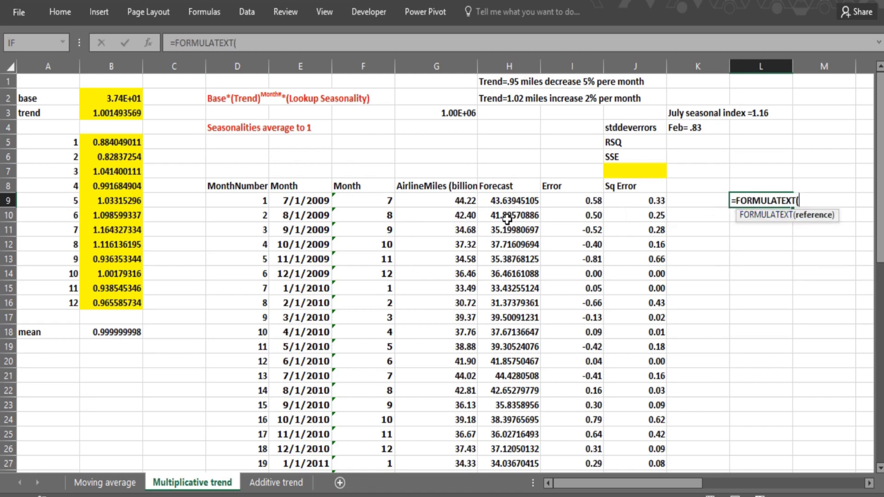
click(484, 199)
text())
key(Return)
click(715, 206)
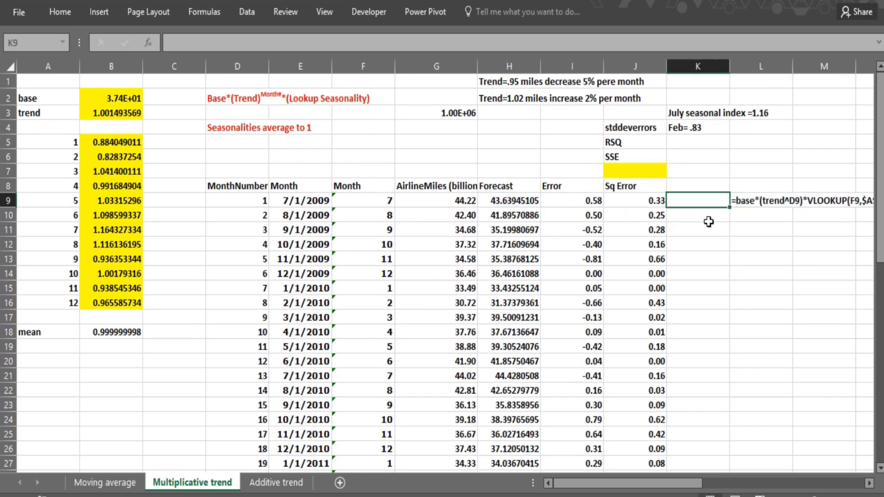
key(Right)
key(Right)
key(Right)
key(Right)
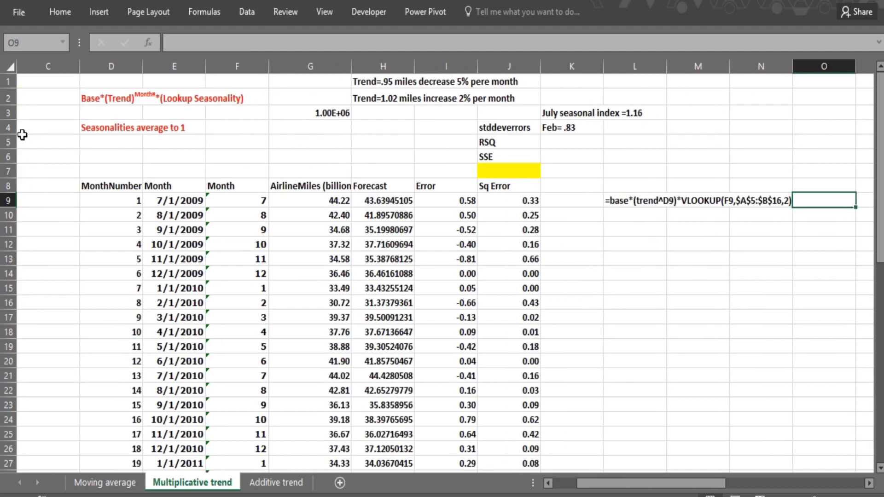
key(Left)
key(Left)
key(Left)
key(Left)
key(Left)
key(Left)
key(Left)
key(Left)
key(Left)
key(Left)
key(Left)
key(Left)
key(Left)
key(Left)
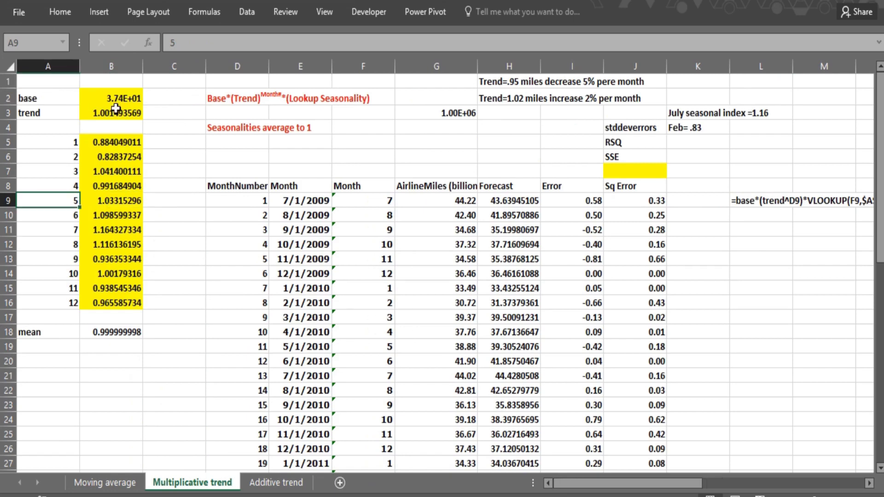
key(Right)
key(Right)
key(Right)
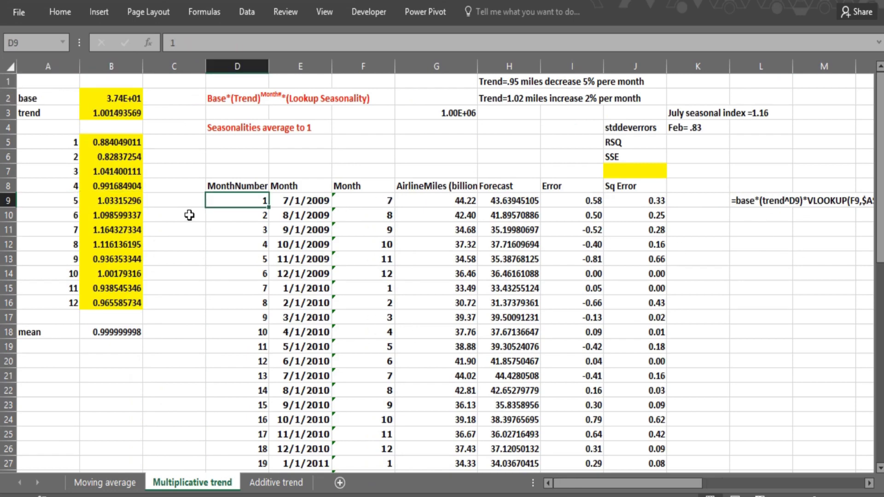
key(Right)
key(Right)
key(Right)
key(Right)
key(Right)
key(Right)
key(Right)
key(Right)
key(Right)
key(Right)
key(Right)
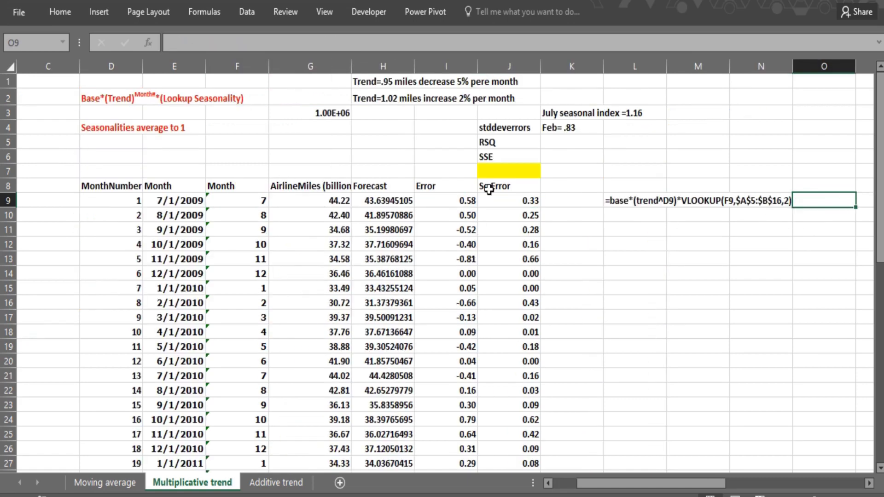
key(Left)
key(Left)
key(Left)
key(Left)
key(Left)
key(Left)
key(Left)
key(Left)
key(Left)
key(Left)
key(Left)
key(Left)
key(Left)
key(Left)
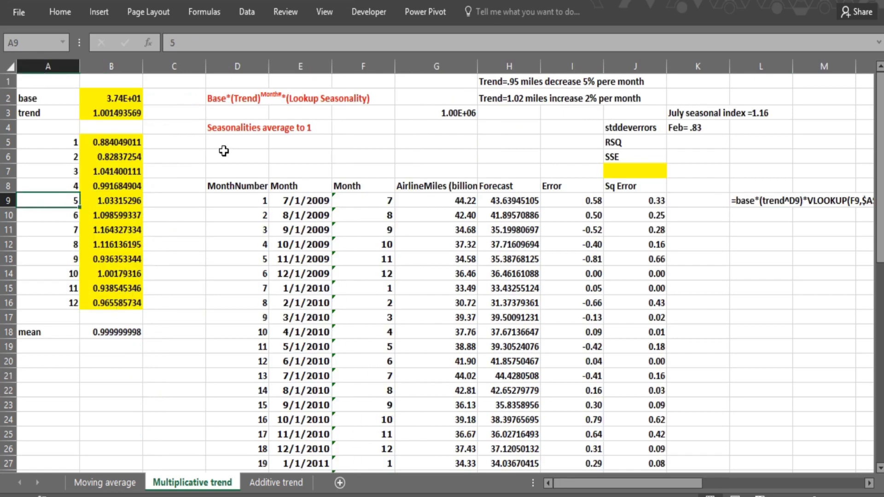
click(224, 152)
click(198, 235)
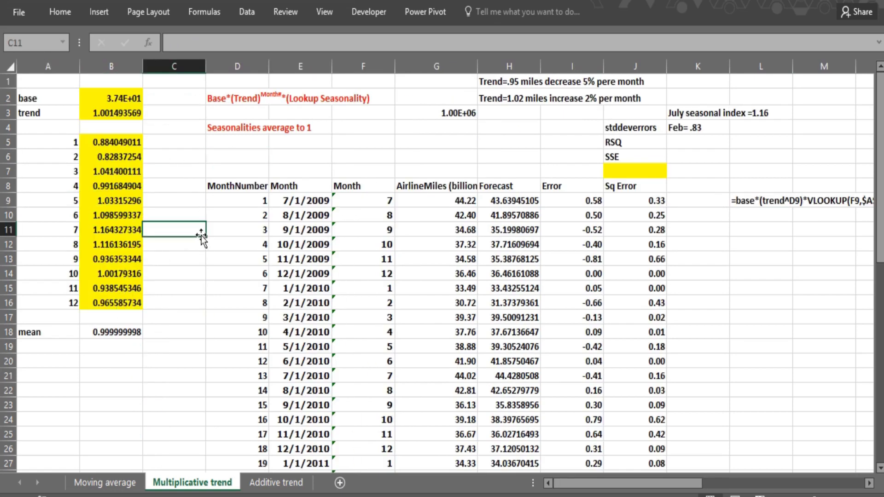
Reset the base in B2 to 50 and the trend in B3 to 1
click(110, 99)
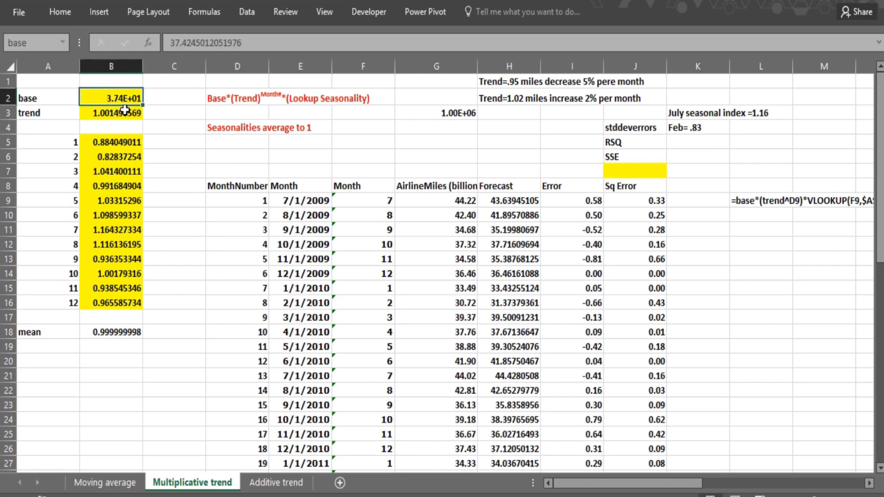
text(50)
key(Return)
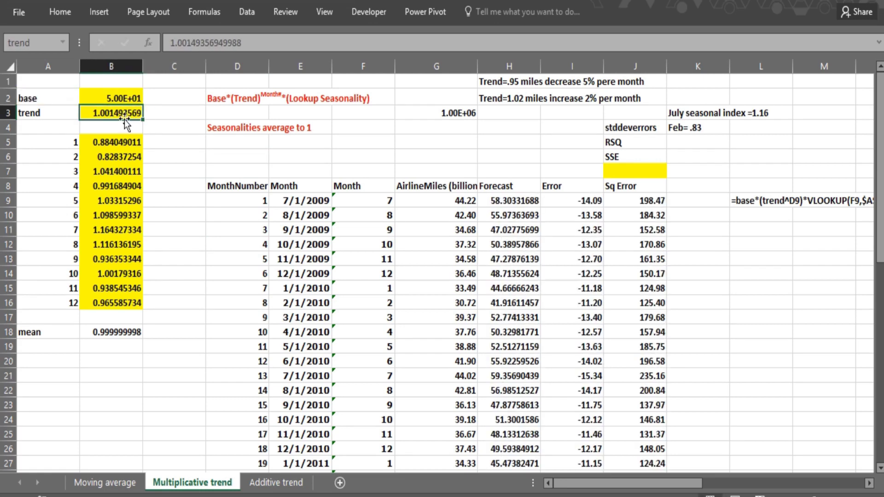
text(1)
key(Return)
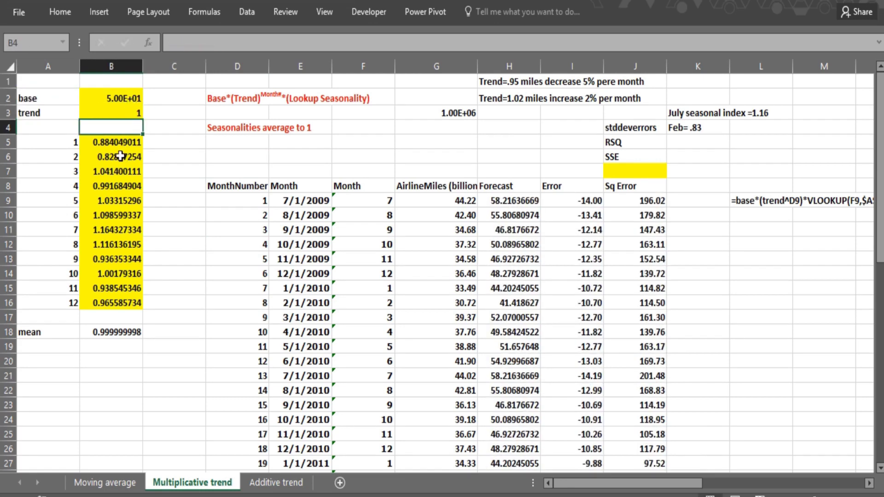
Set all twelve seasonal indices in B5:B16 to 1
key(Down)
key(Down)
text(1)
key(Return)
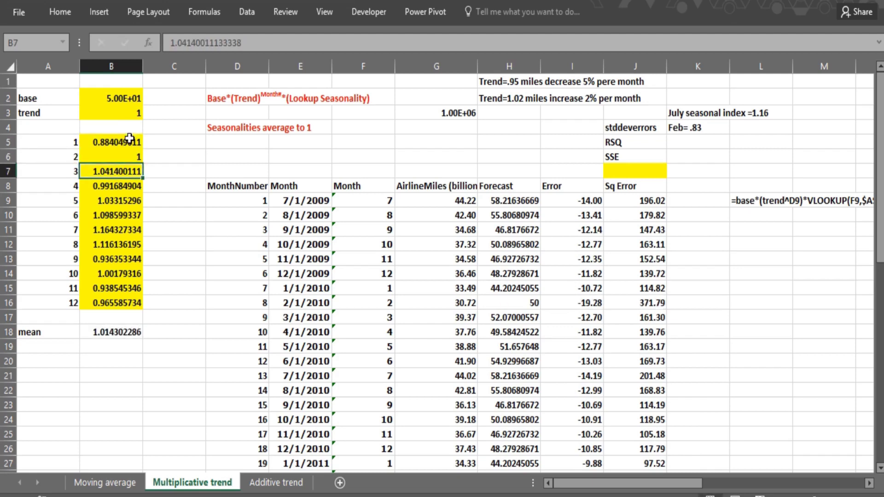
click(125, 141)
text(1)
key(Return)
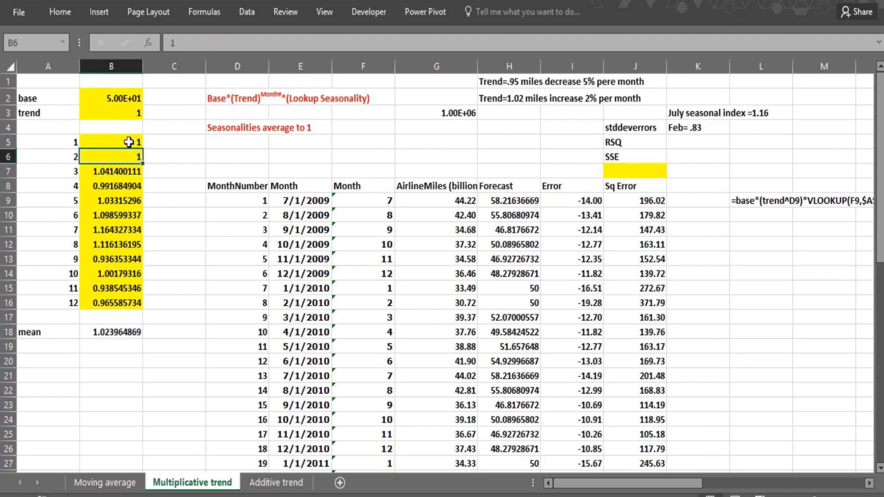
drag(128, 142, 150, 306)
click(199, 286)
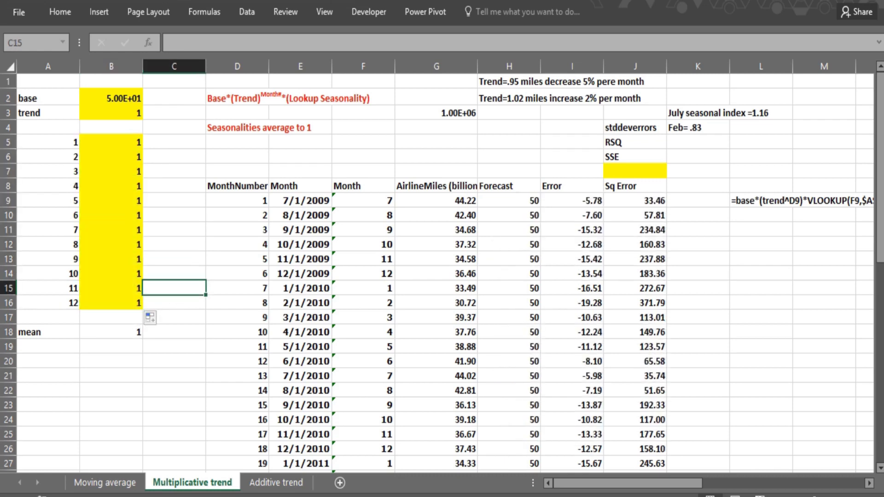
Check the Solver parameters from the Data tab, then close the dialog
click(245, 10)
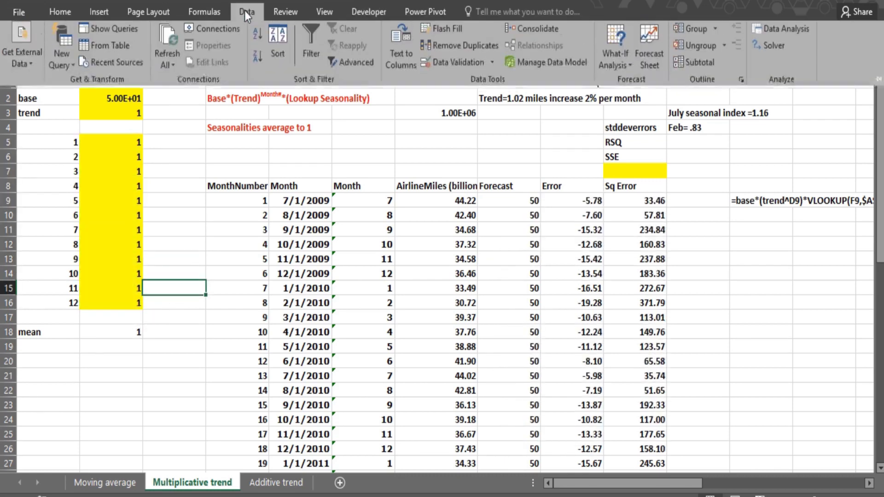
click(769, 51)
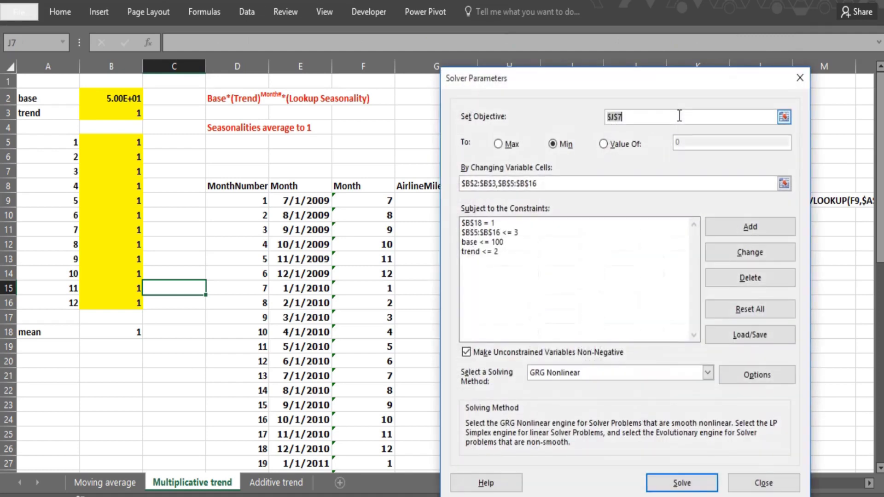
drag(626, 83, 532, 230)
click(682, 223)
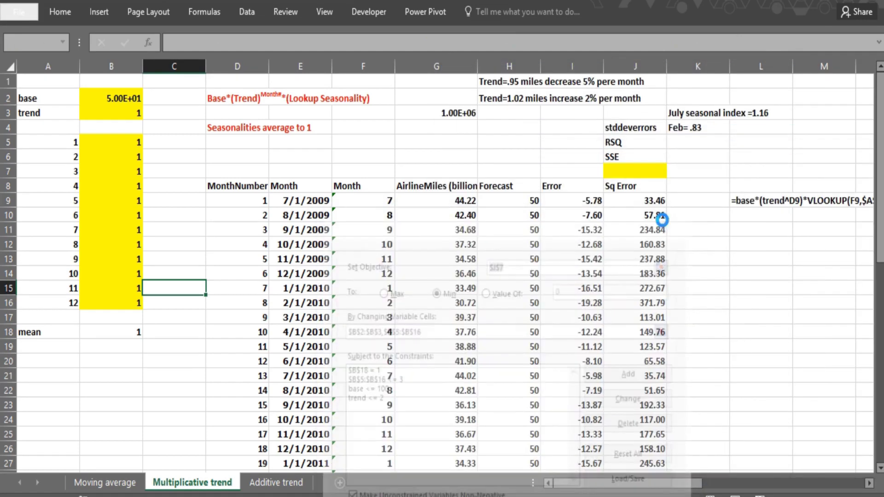
Enter =SUM(J9:J42) in J7 so the SSE reads 5,129.25
click(630, 173)
text(=sum()
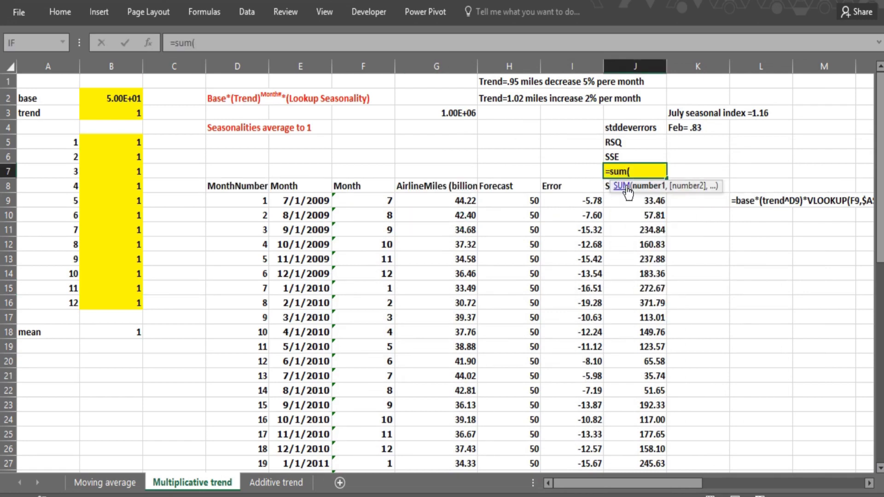
click(619, 197)
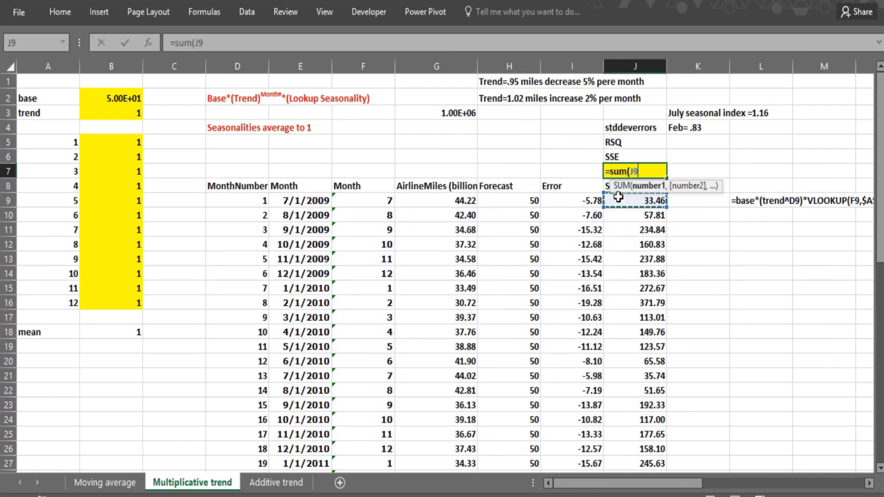
key(ctrl+shift+Down)
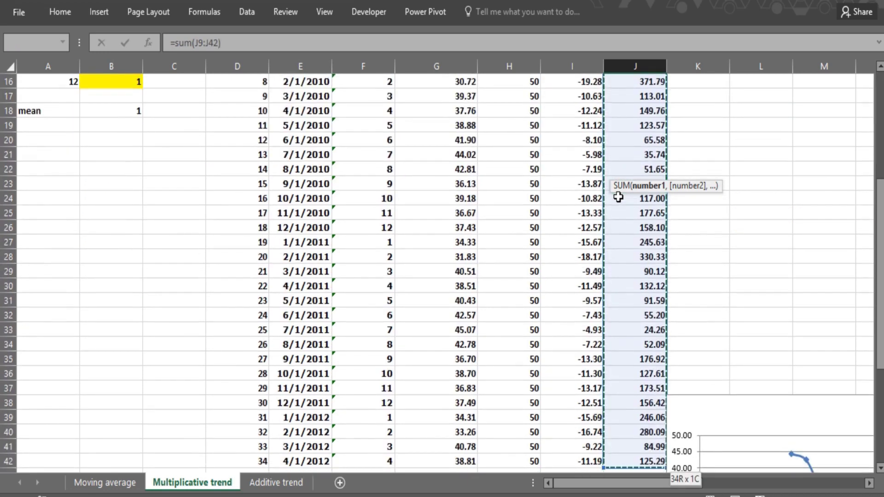
text())
key(Return)
key(Up)
key(Up)
key(Up)
key(Up)
key(Up)
key(Up)
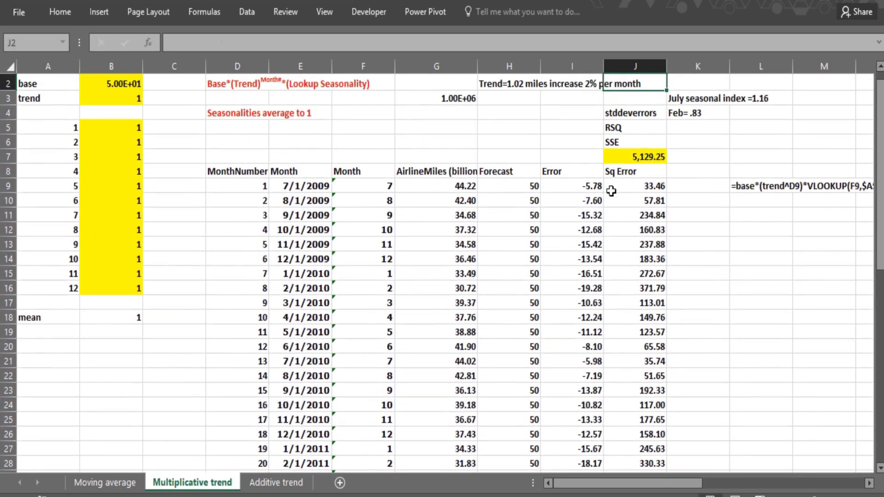
click(295, 482)
click(201, 483)
Run Solver with GRG Nonlinear to minimise $J$7, bringing SSE down to 5.59
click(255, 18)
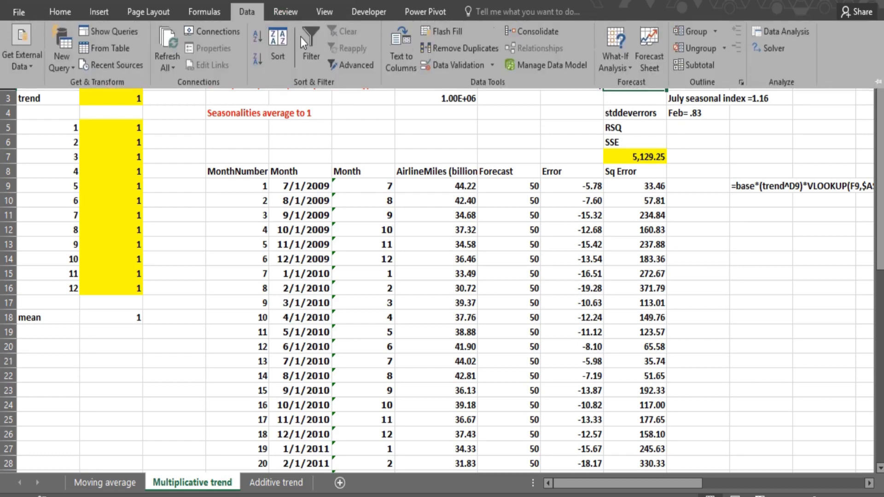
click(771, 48)
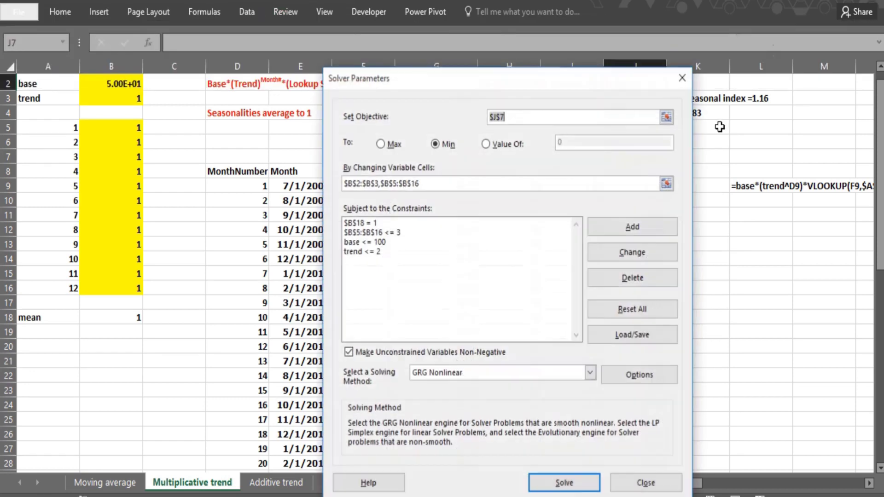
drag(592, 77, 858, 135)
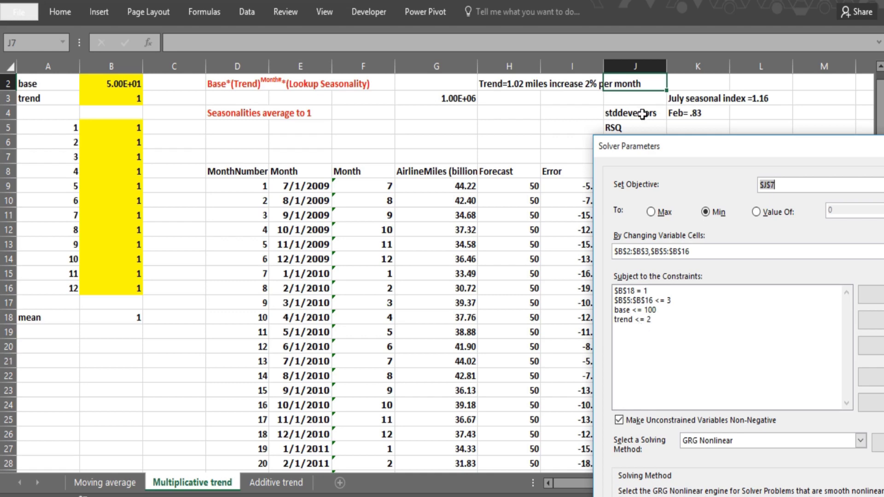
drag(684, 151, 361, 151)
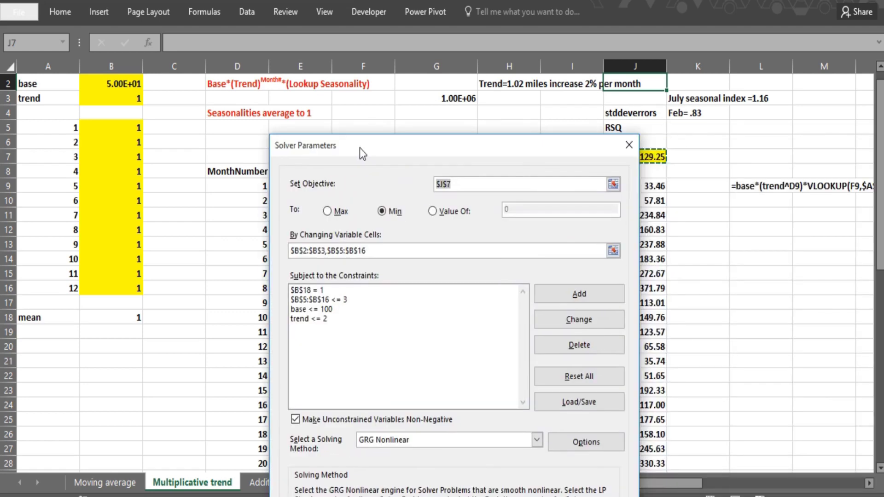
click(571, 442)
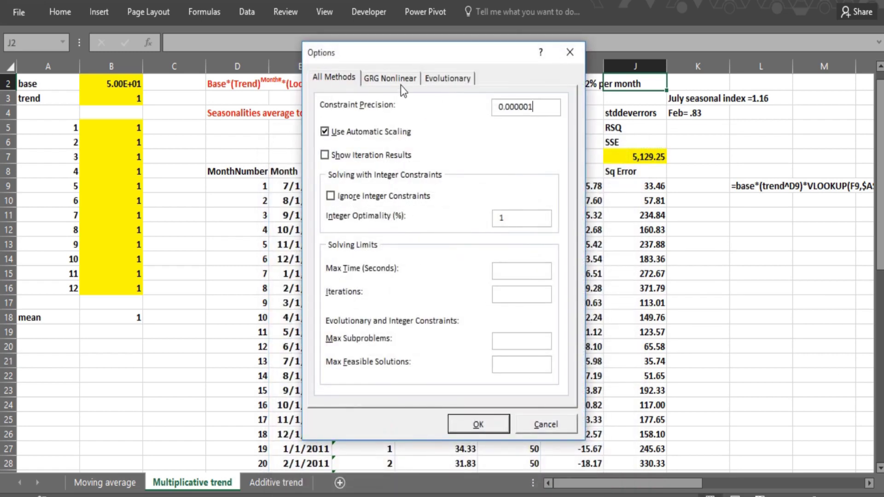
click(397, 79)
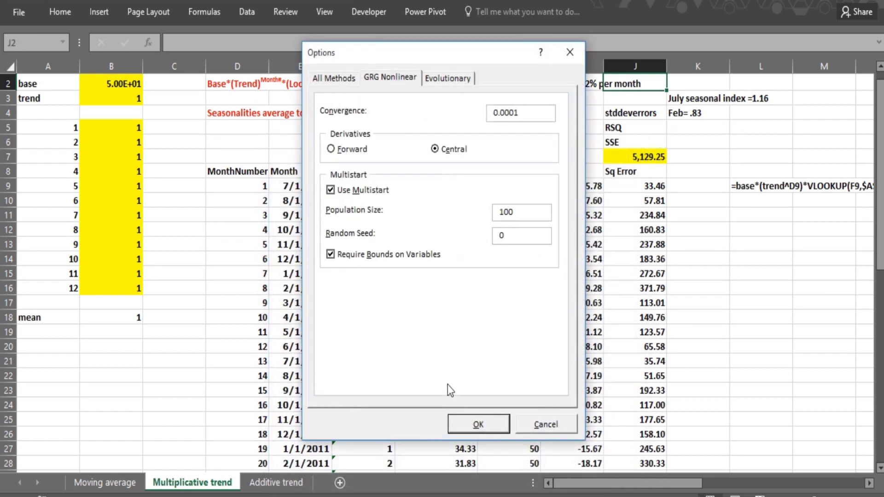
click(468, 427)
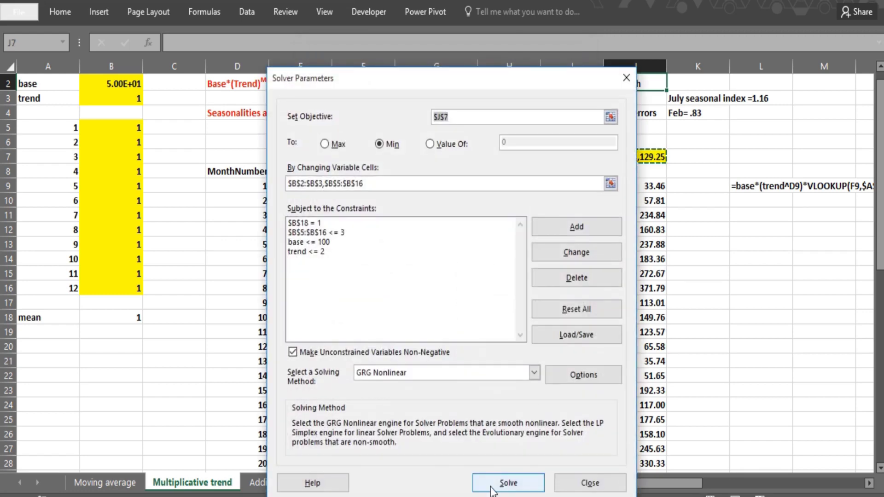
click(506, 481)
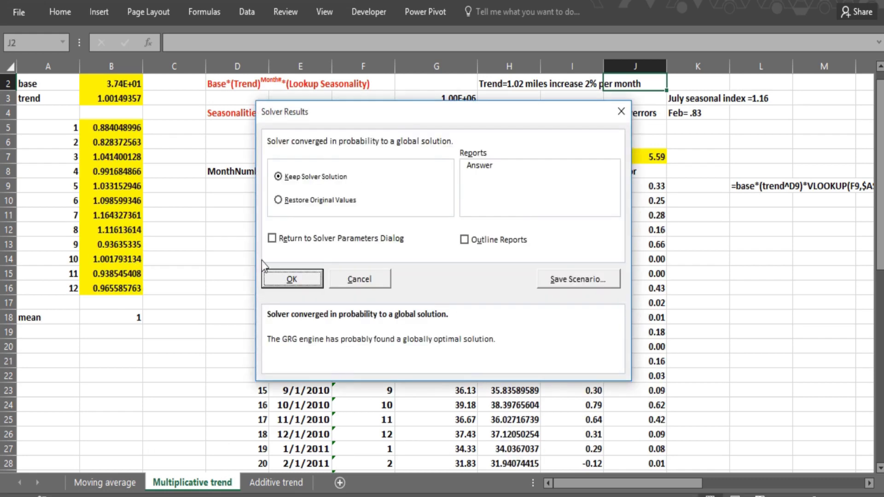
Keep Solver's optimised solution and look over the Additive trend and Moving average sheets
click(292, 279)
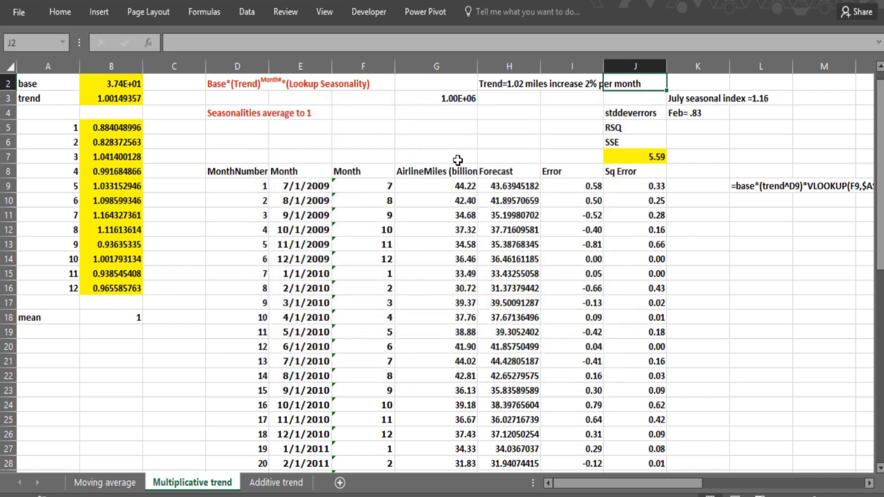
click(264, 482)
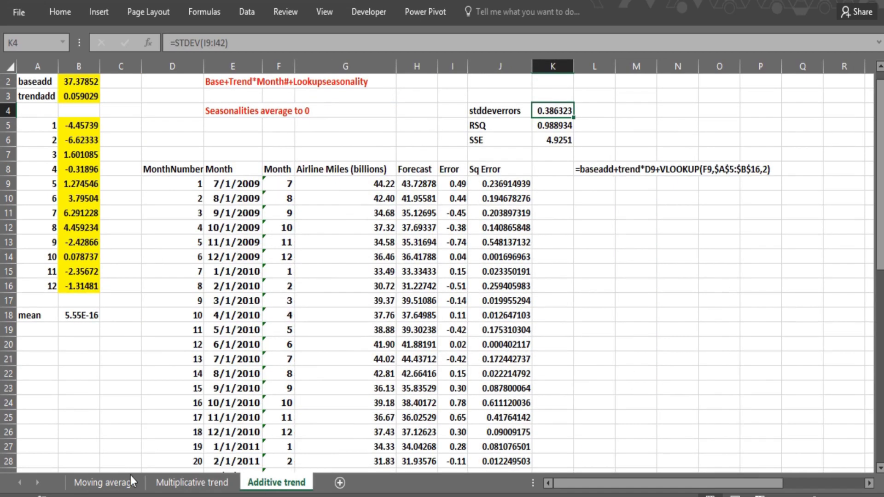
click(86, 485)
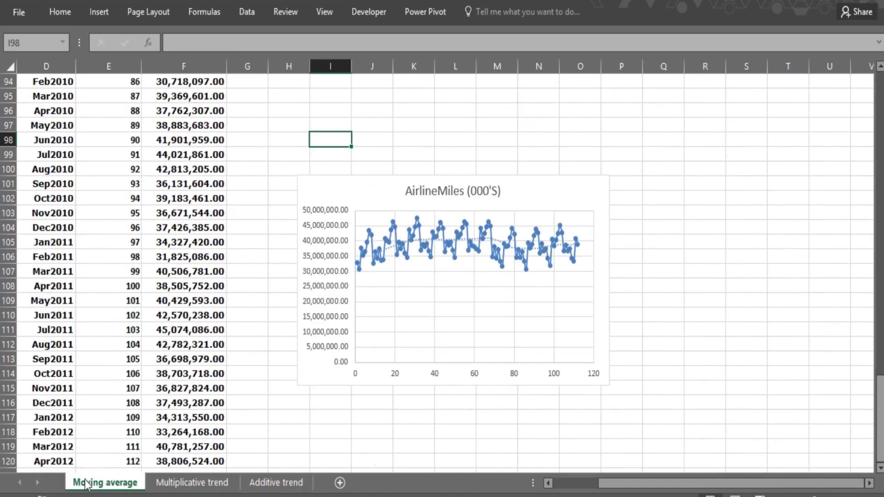
click(157, 484)
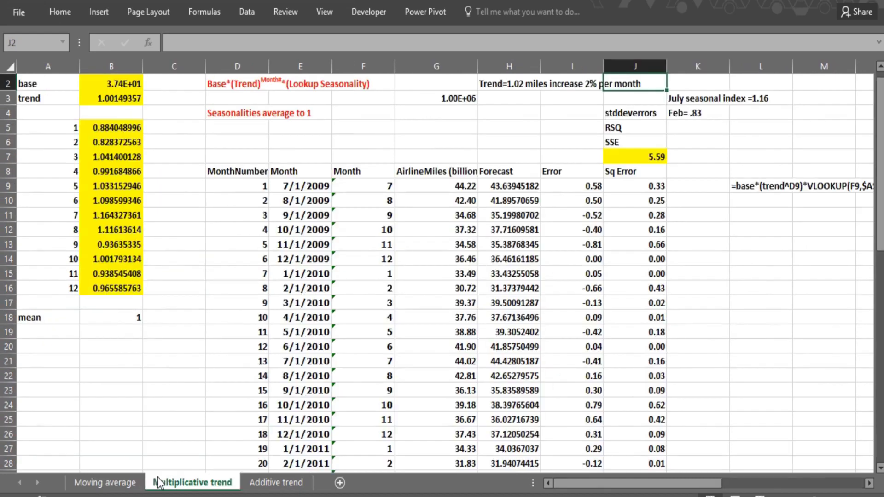
Enter =RSQ(G9:G42,H9:H42) in K5, giving 0.987429707
click(678, 127)
text(=rsq)
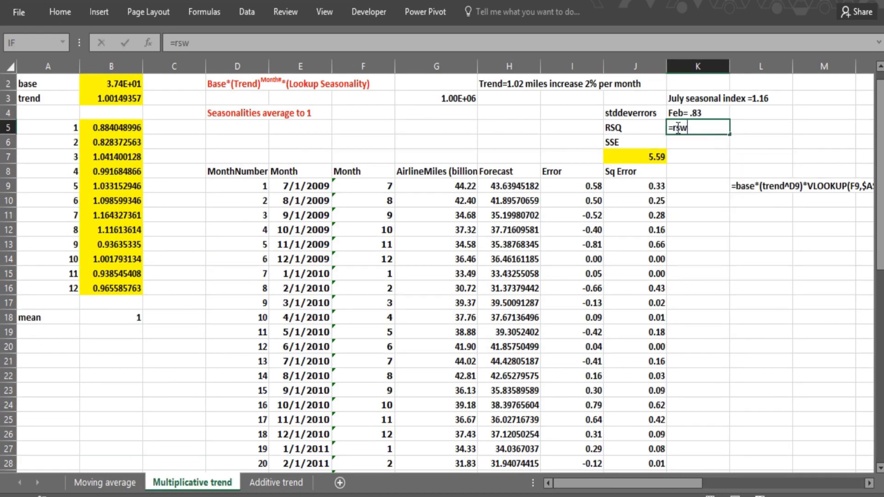
text(()
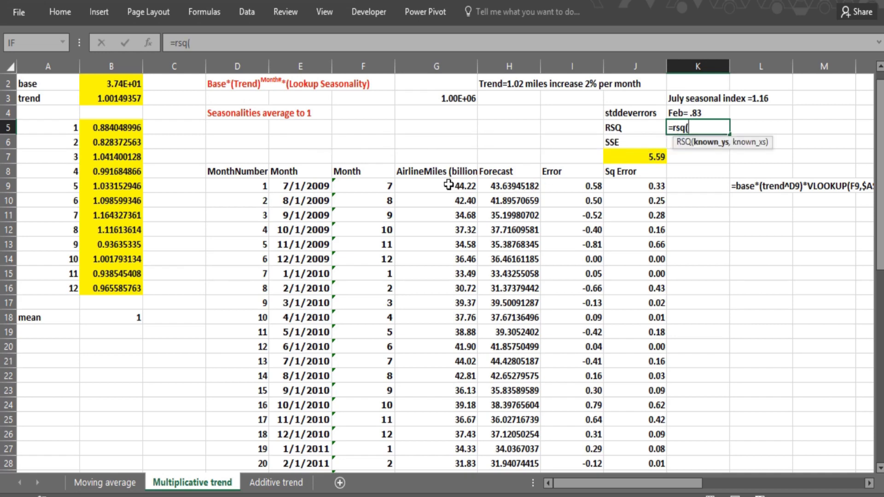
drag(448, 185, 440, 463)
text(,)
drag(881, 187, 880, 112)
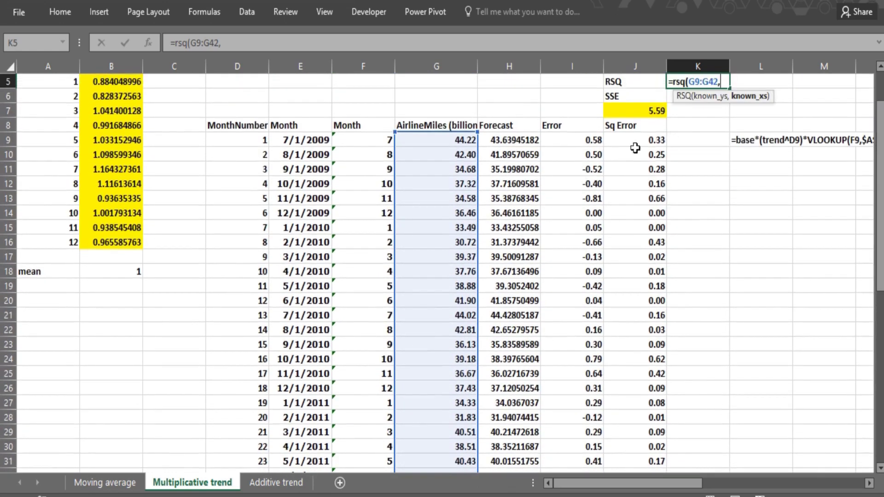
click(502, 144)
key(ctrl+shift+Down)
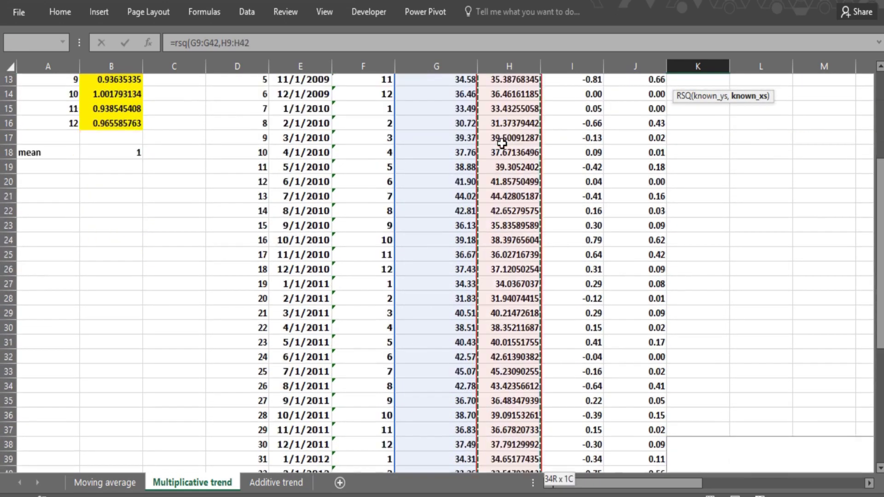
key(Return)
key(Up)
key(Up)
key(Up)
key(Up)
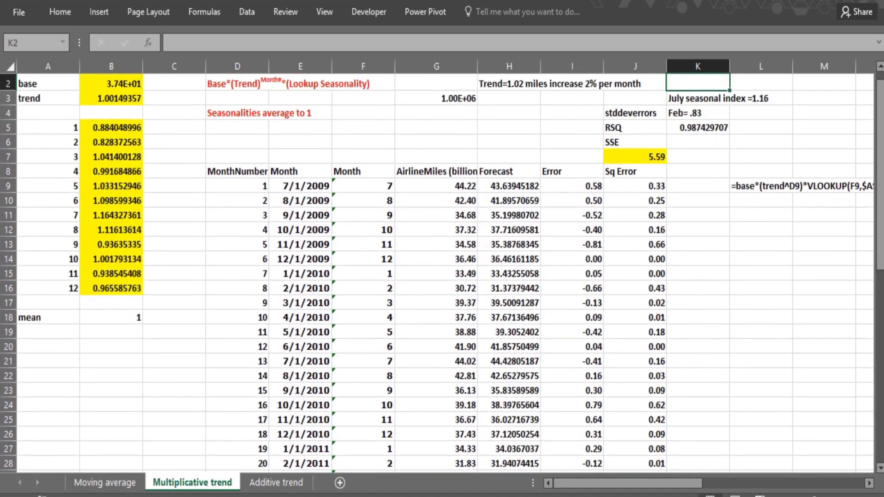
Compare this RSQ with the additive model's 0.988934 on the Additive trend sheet
click(272, 483)
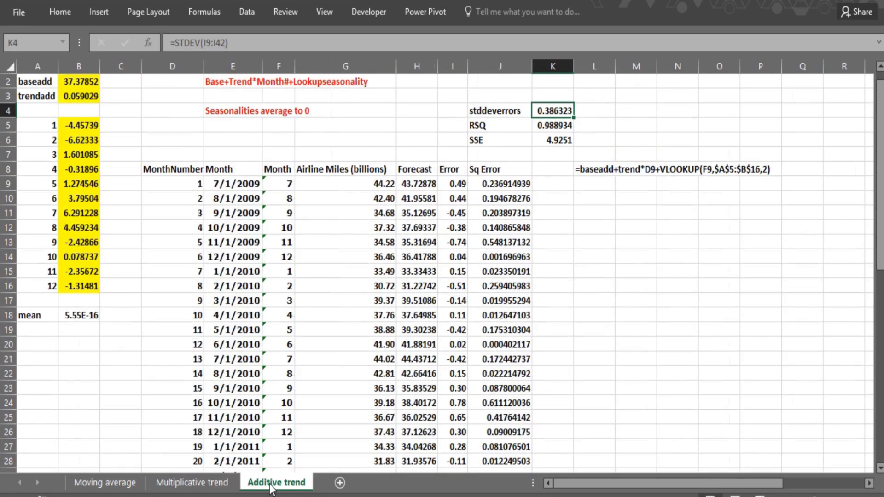
click(142, 484)
click(182, 483)
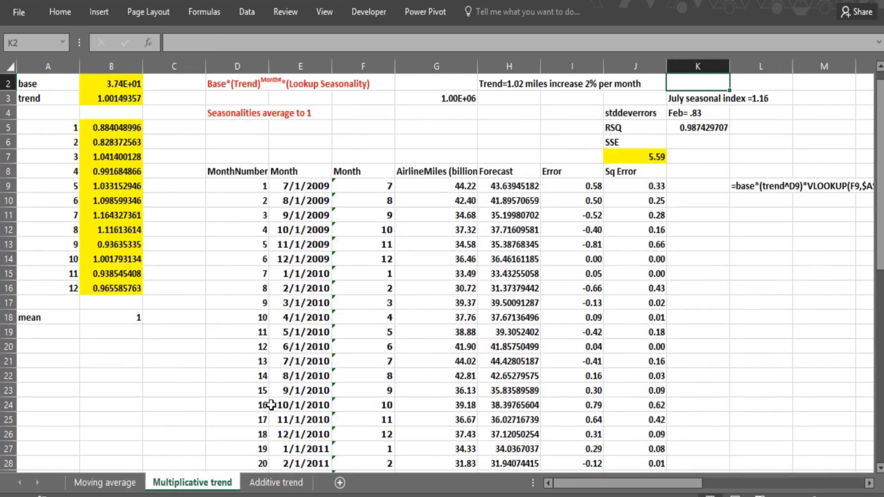
click(702, 146)
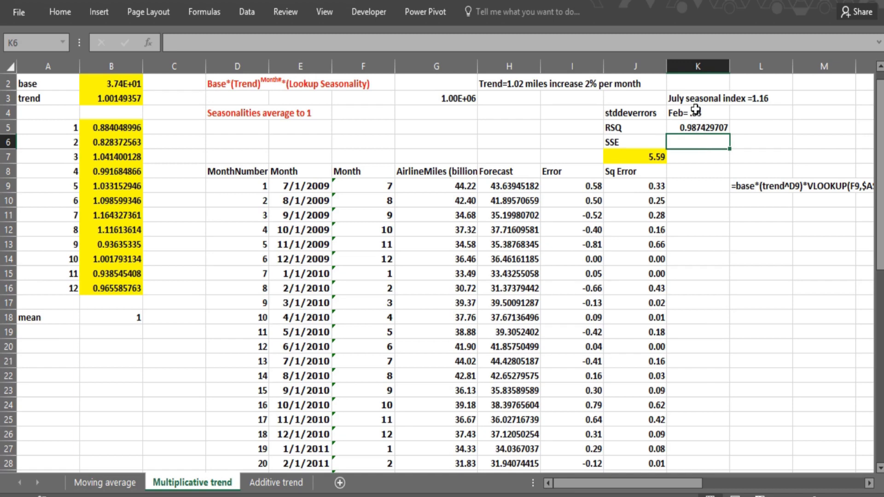
Move the July and Feb seasonal-index notes up one row into K2:K3
drag(690, 102, 702, 115)
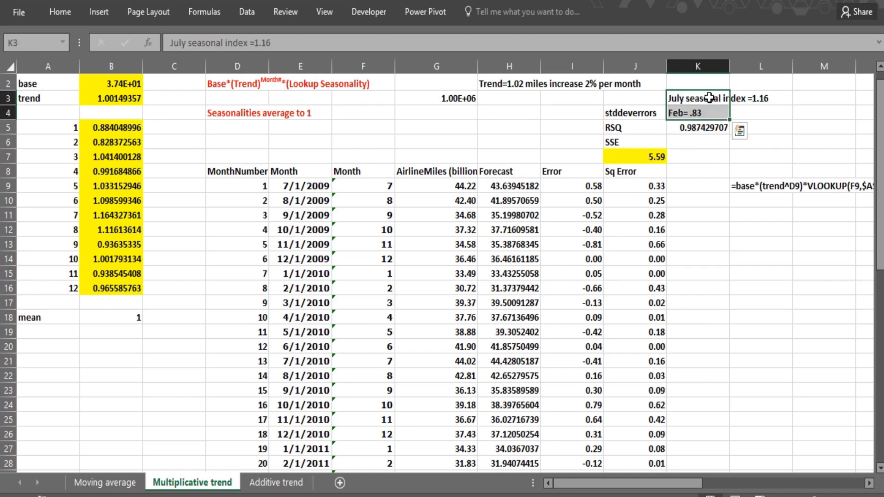
right_click(713, 101)
click(735, 107)
click(694, 83)
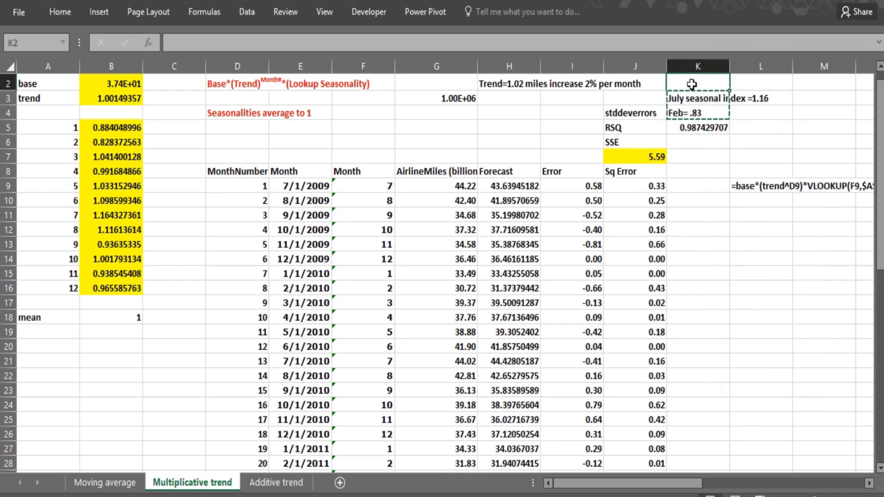
key(ctrl+v)
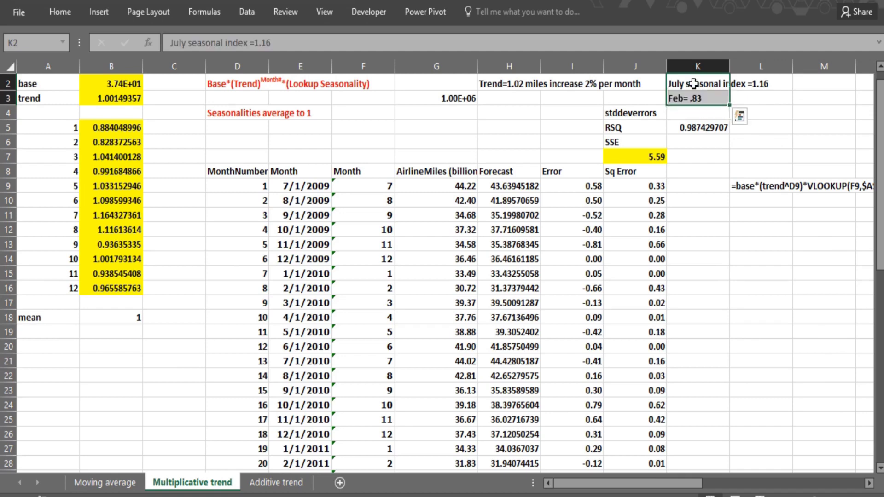
Enter =STDEV(I9:I42) in K4, giving 0.411756002 versus the additive model's 0.386323
click(690, 112)
text(=stdev()
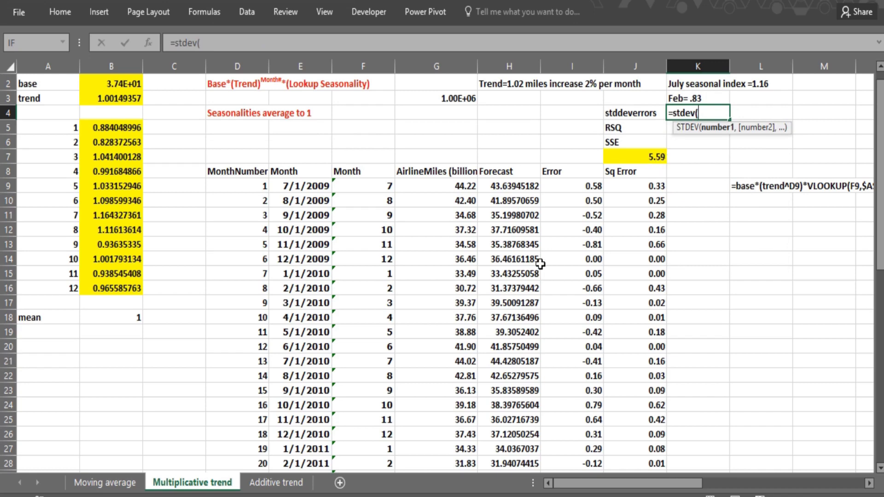
click(572, 185)
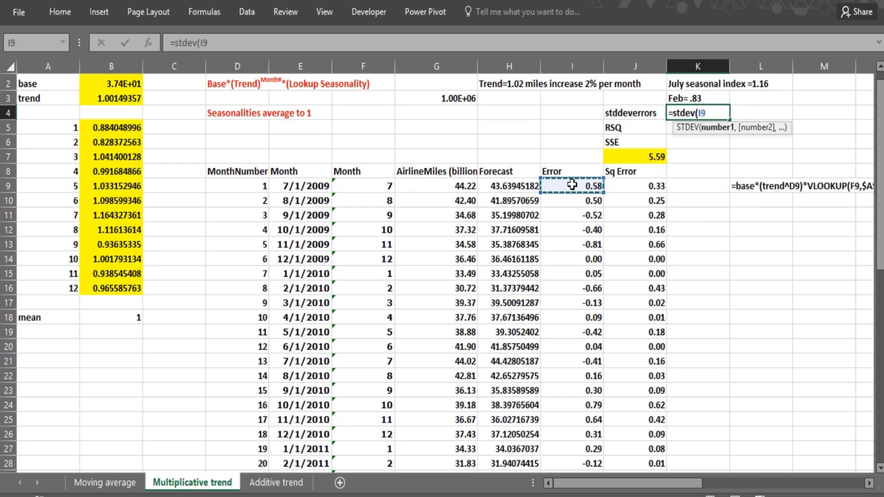
key(ctrl+shift+Down)
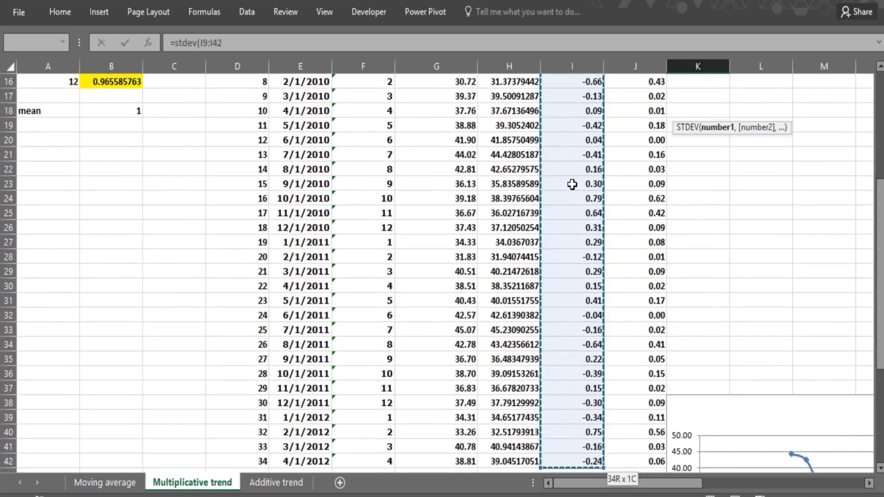
key(Return)
key(Up)
key(Up)
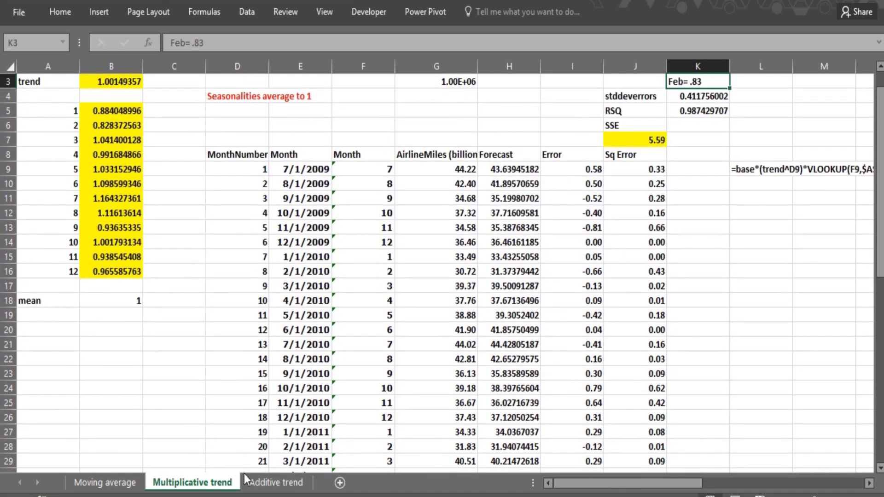
click(256, 482)
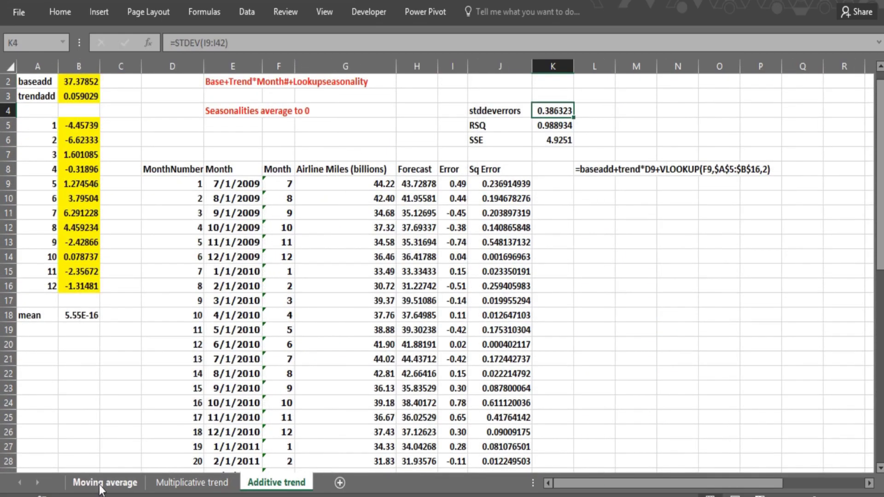
click(159, 483)
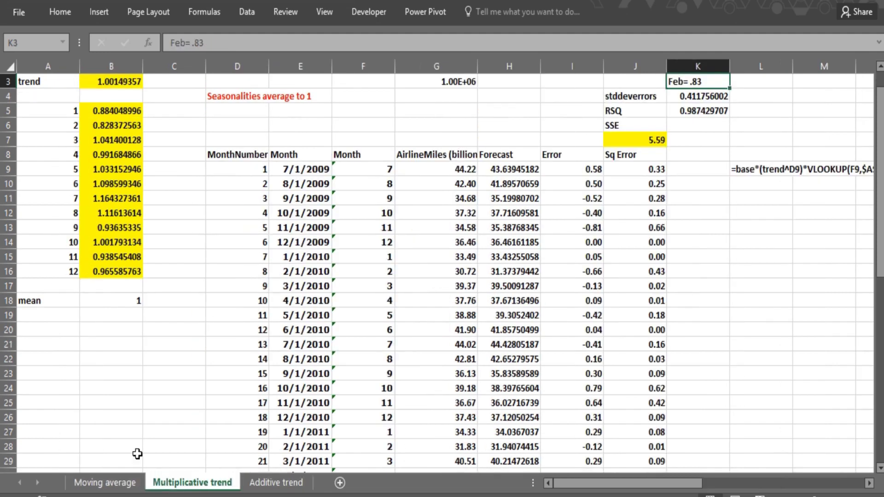
click(161, 400)
Add month number 35 with seasonal month 5 in row 43 of the multiplicative table
key(Down)
key(Down)
key(Down)
key(Down)
key(Down)
key(Down)
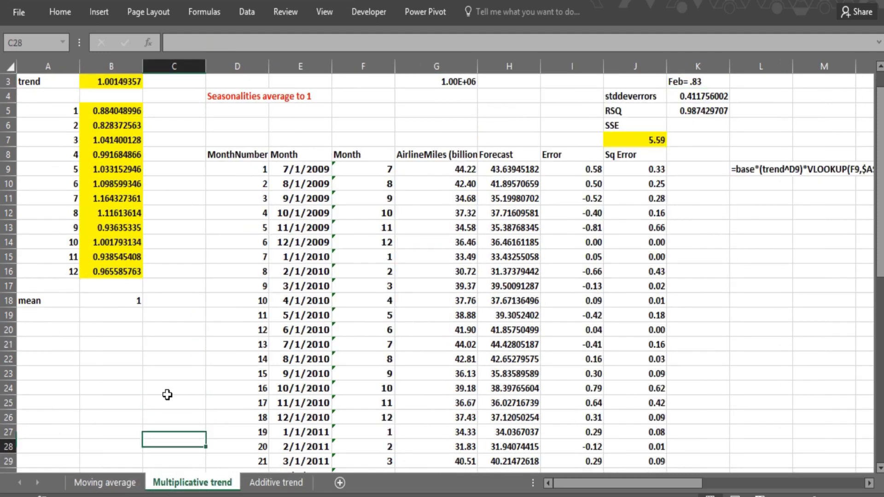
key(Down)
key(Down)
key(Down)
key(Down)
key(Down)
key(Down)
key(Down)
key(Down)
key(Down)
key(Down)
key(Down)
key(Down)
key(Down)
key(Down)
key(Down)
key(Down)
key(Down)
key(Down)
key(Down)
key(Down)
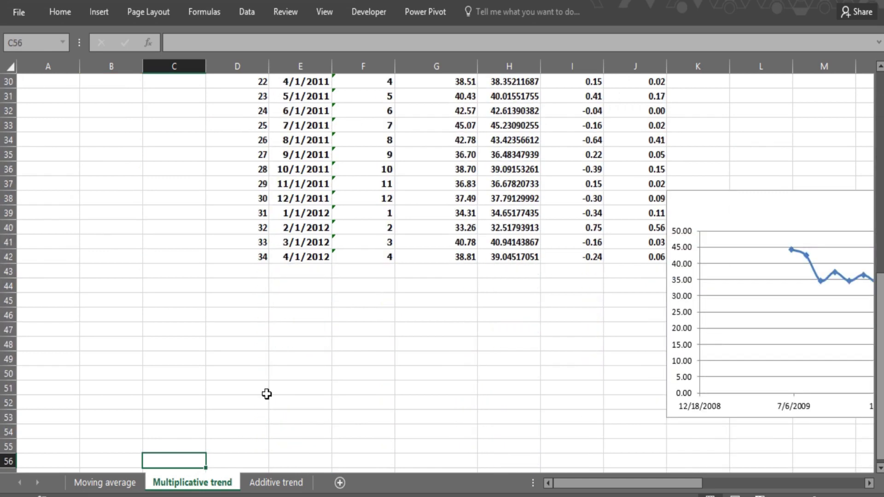
click(230, 272)
text(35)
key(Tab)
key(Tab)
key(Tab)
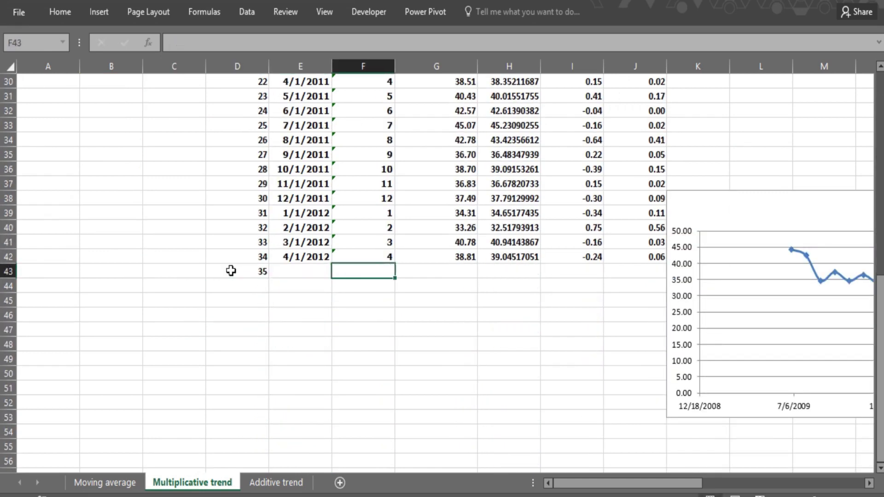
key(shift+Tab)
text(5)
key(Tab)
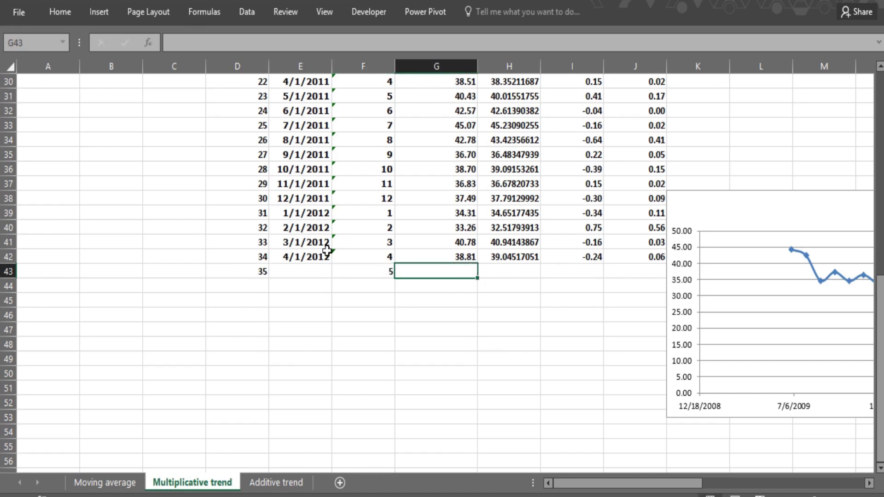
Fill the forecast formula down to H43, forecasting 40.73863019 for month 35
click(512, 254)
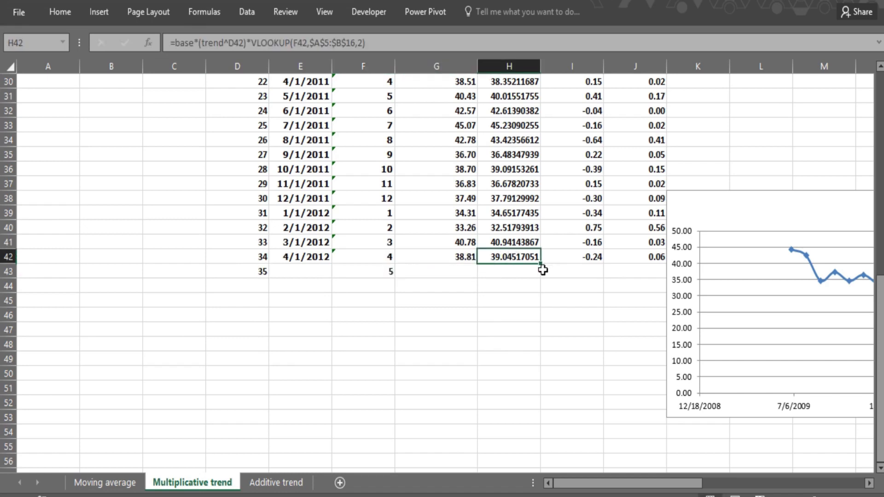
drag(540, 264, 540, 280)
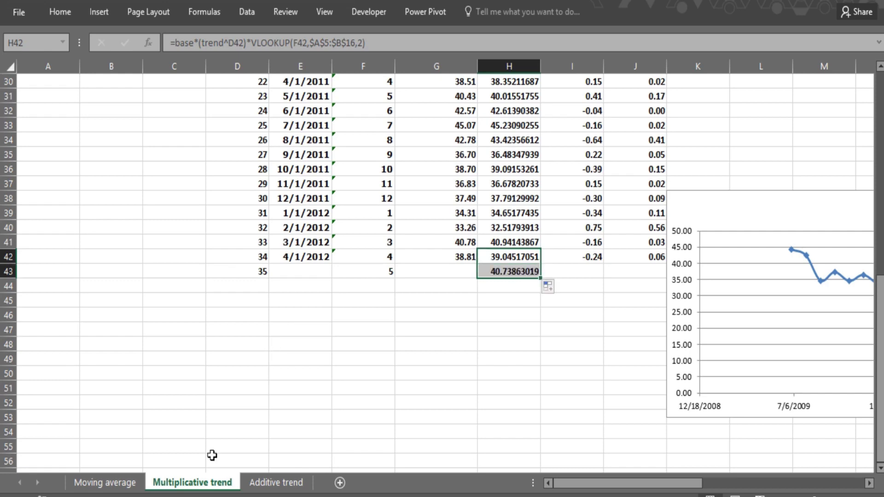
click(261, 483)
On Additive trend, add month 35 (month 5) in row 43 and fill H43, forecasting 40.71908
key(Down)
key(Down)
key(Down)
key(Down)
key(Down)
key(Down)
key(Down)
key(Down)
key(Down)
key(Down)
key(Down)
key(Down)
key(Down)
key(Down)
key(Down)
key(Down)
key(Down)
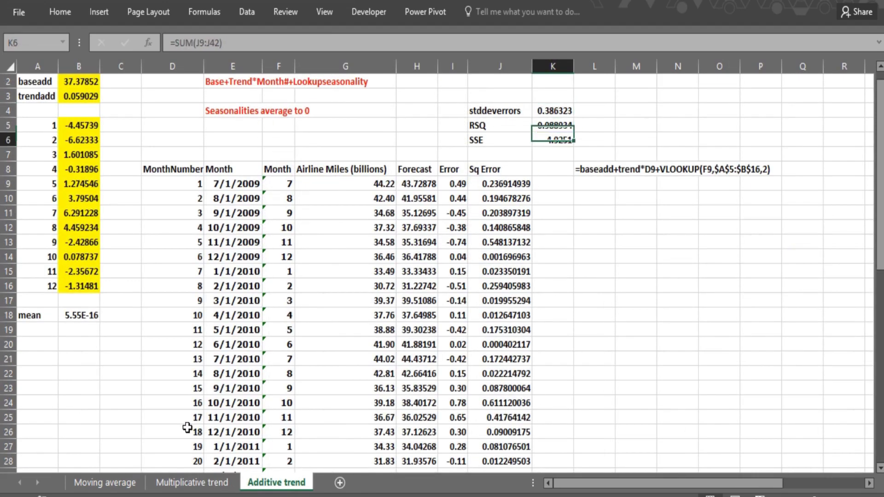
scroll(186, 428, down, 9)
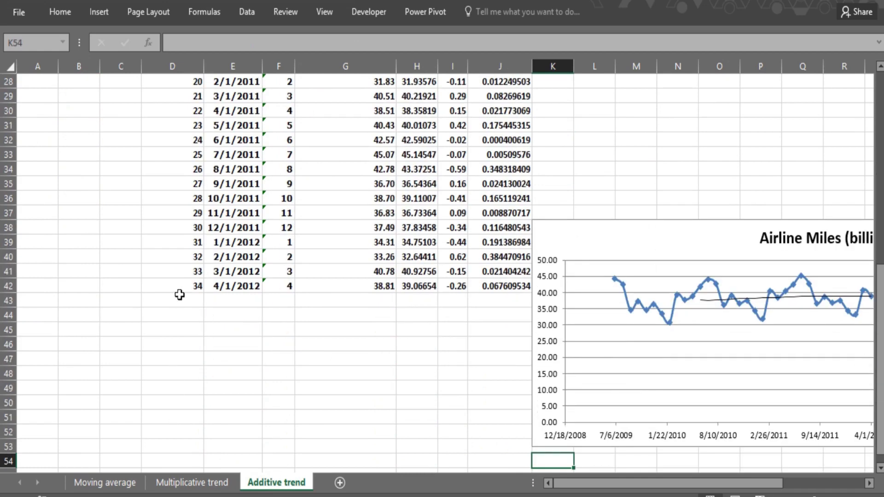
click(180, 301)
text(35)
key(Tab)
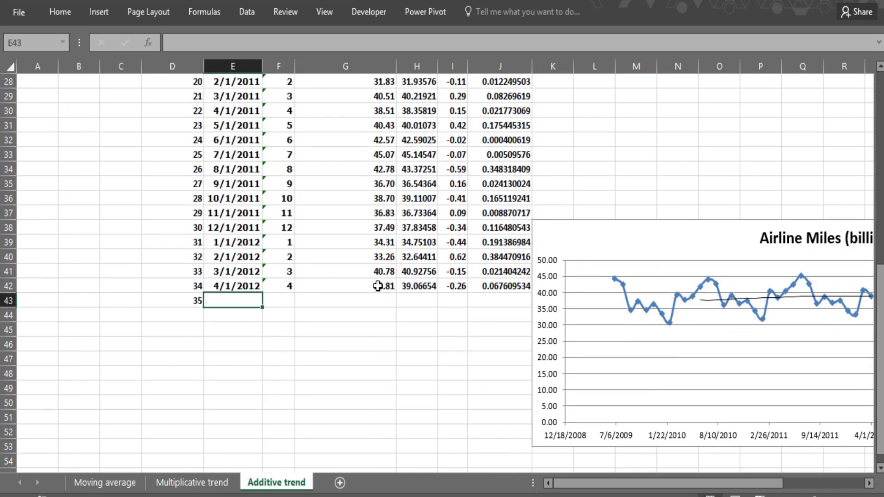
click(279, 300)
text(5)
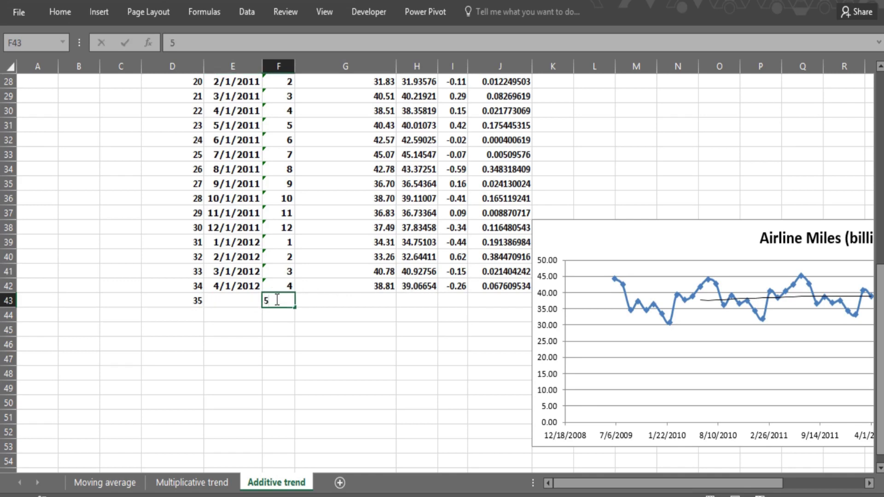
key(Tab)
click(418, 287)
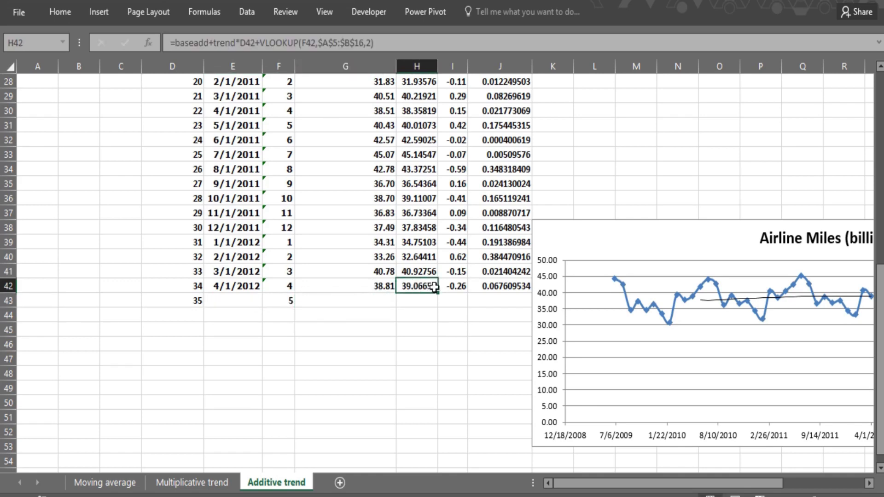
drag(435, 291, 429, 306)
click(226, 482)
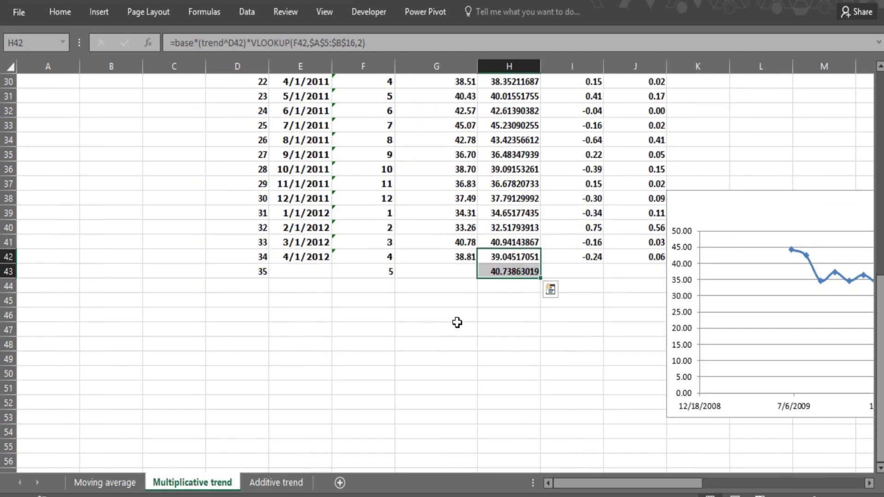
click(497, 303)
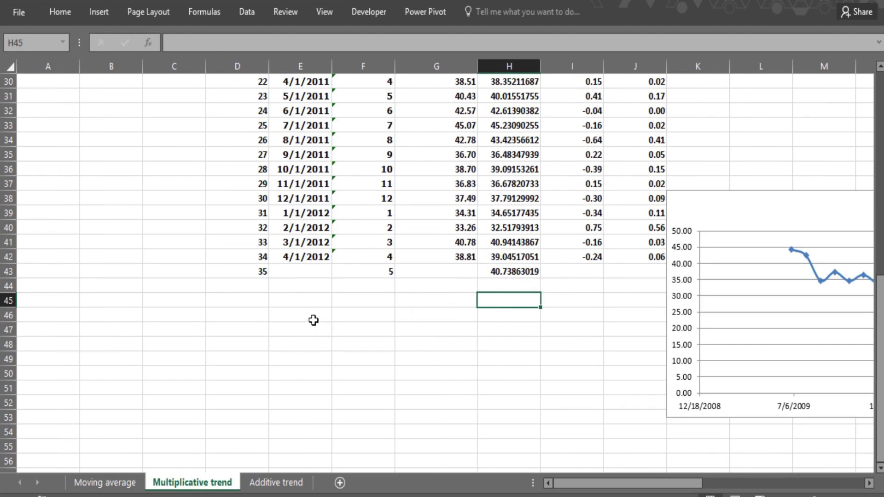
click(186, 327)
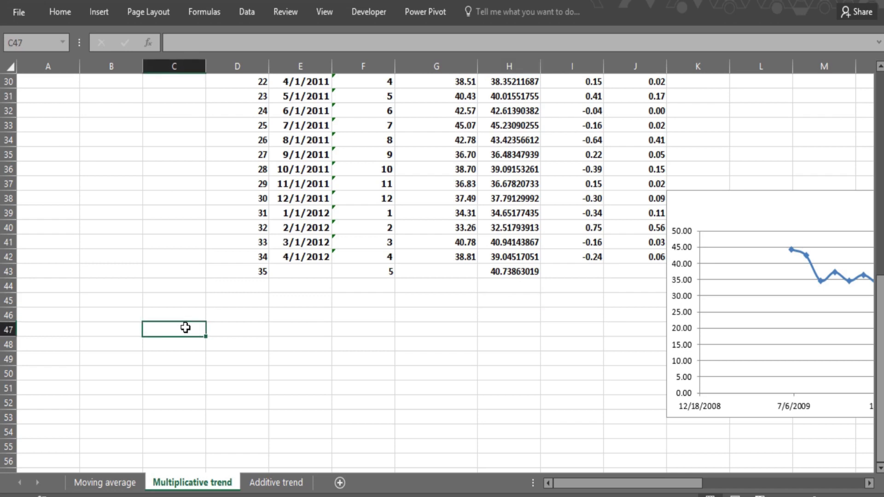